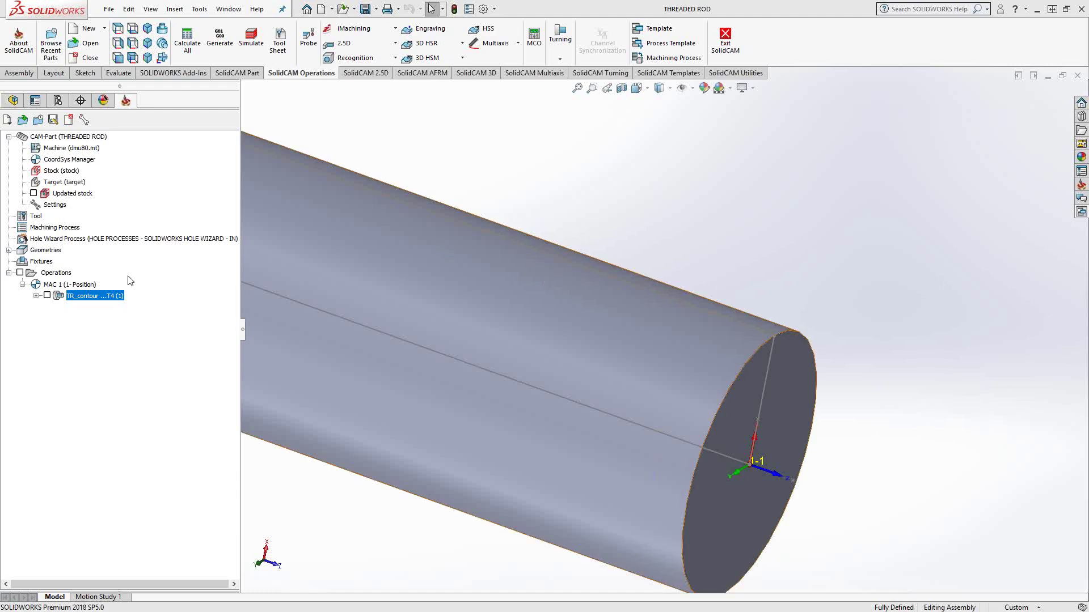
# - Show and then hide the TR_contour operation's toolpath on the rod
pyautogui.scroll(4, 675, 291)
pyautogui.scroll(-2, 675, 292)
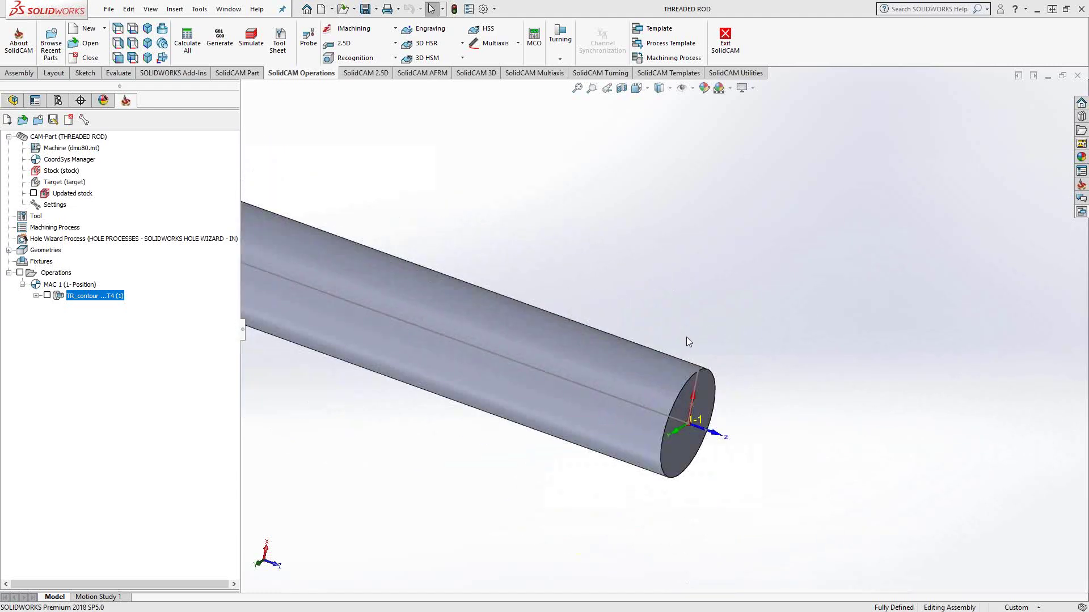
pyautogui.scroll(-3, 675, 357)
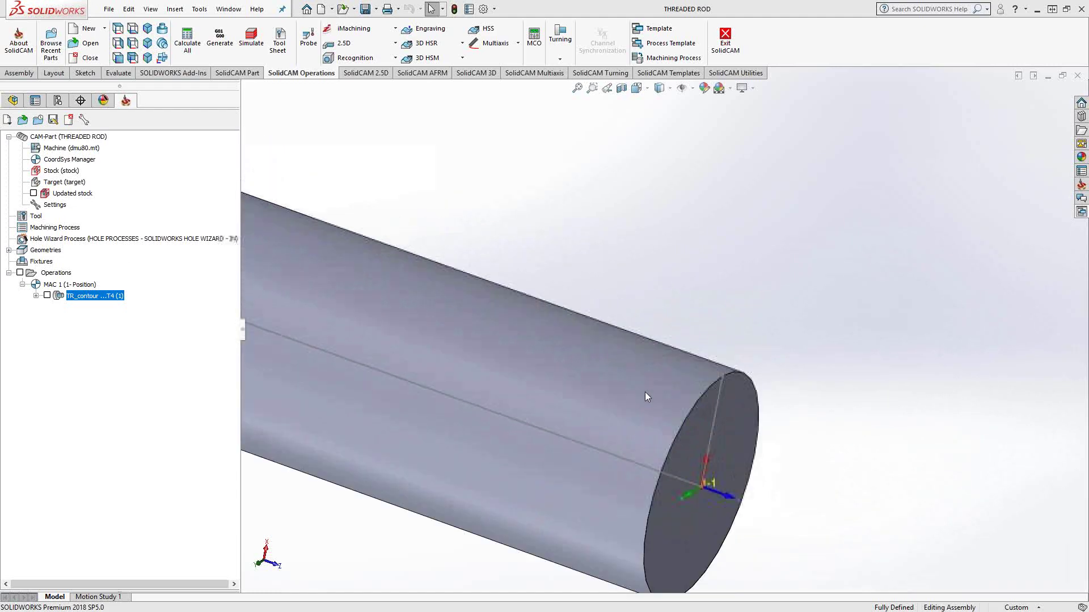
pyautogui.click(47, 296)
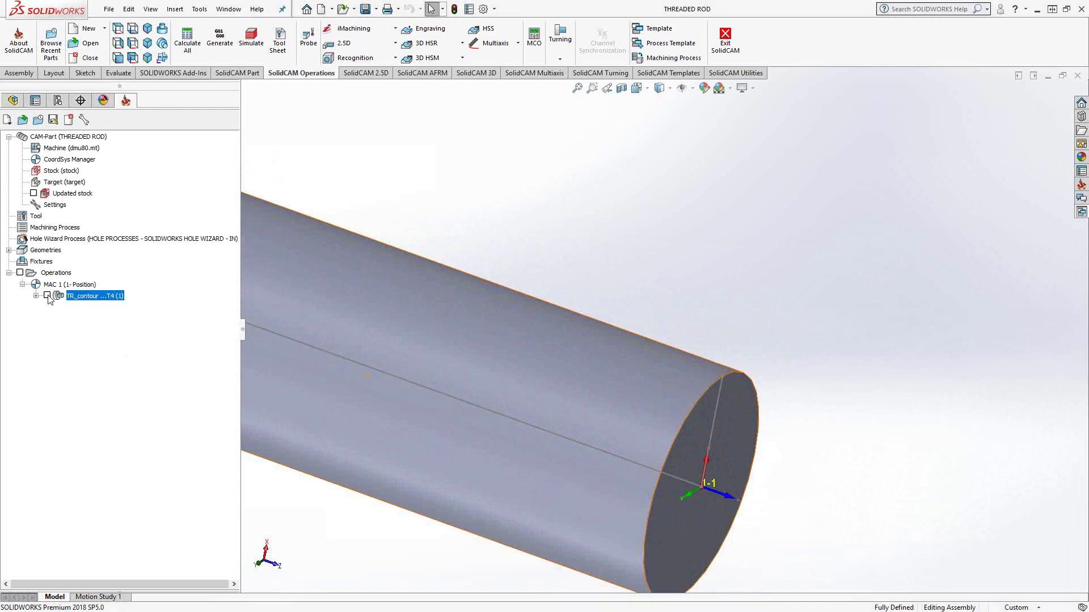
pyautogui.click(47, 296)
# - Add a new Threading turning operation from the TR_contour operation's context menu
pyautogui.rightClick(74, 296)
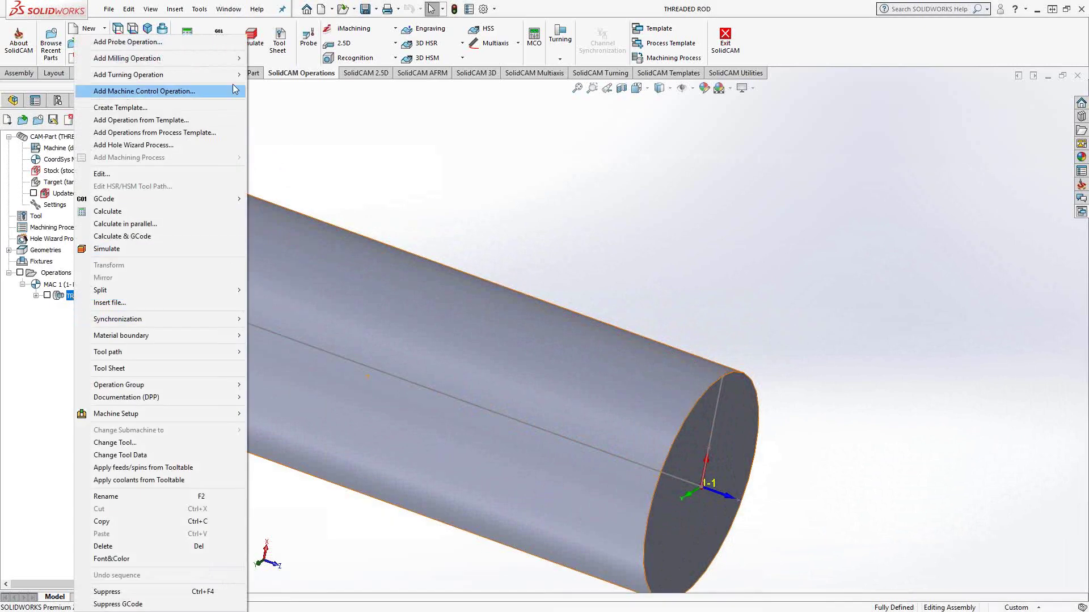
pyautogui.moveTo(203, 69)
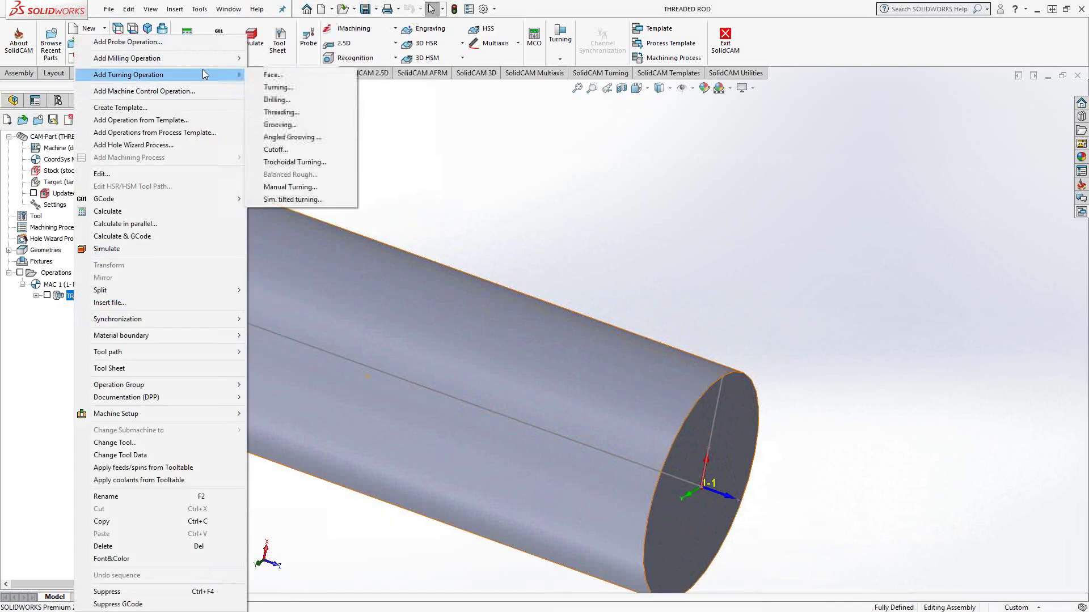
pyautogui.click(280, 112)
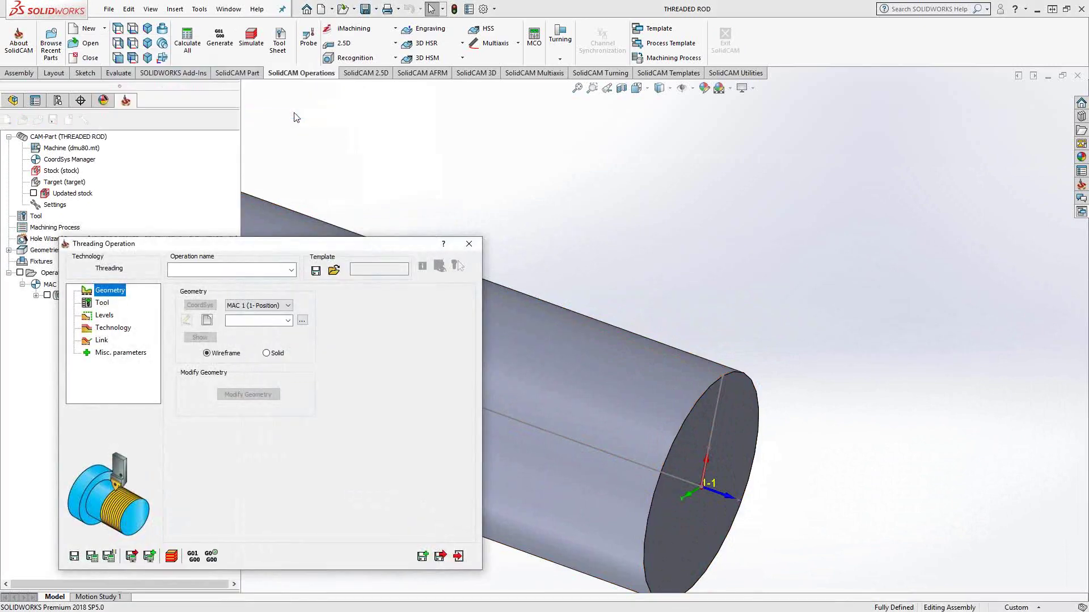
# - Define new geometry contour2 by chaining the rod's upper outer edge
pyautogui.click(209, 321)
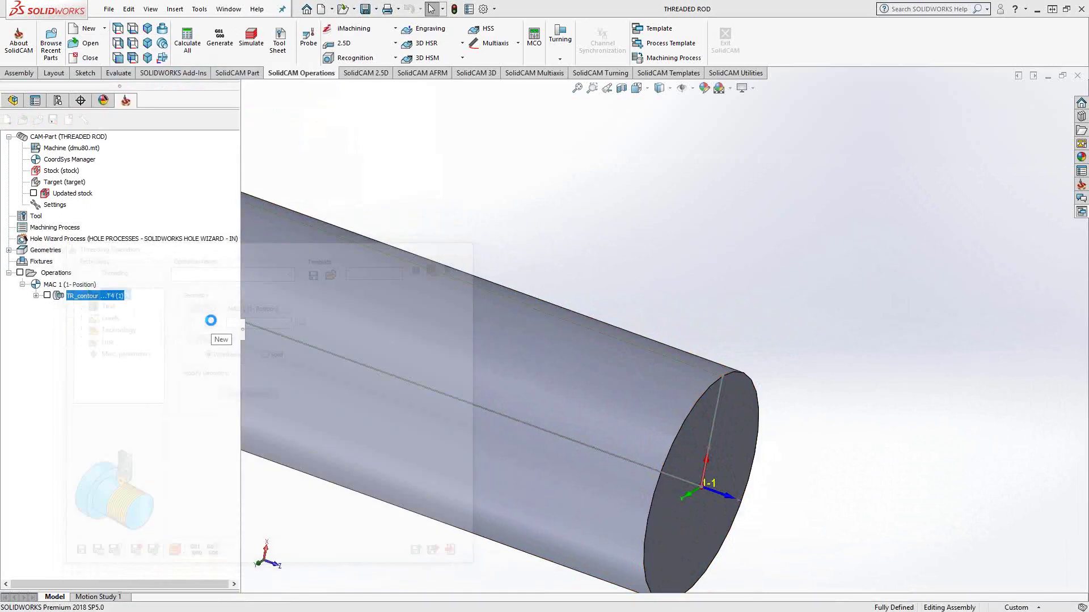
pyautogui.scroll(-10, 709, 366)
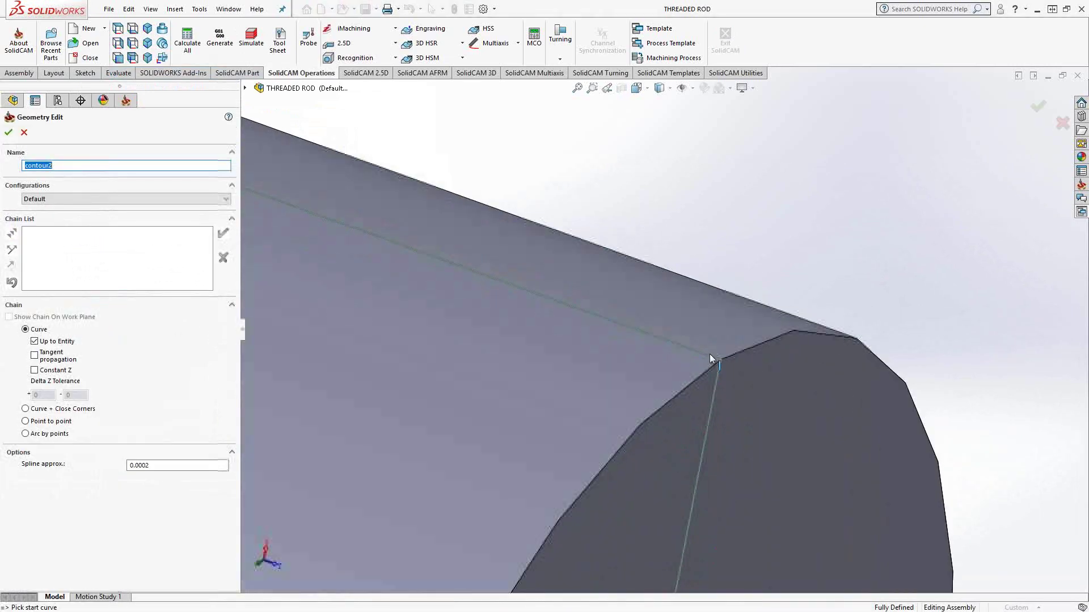
pyautogui.scroll(-1, 706, 360)
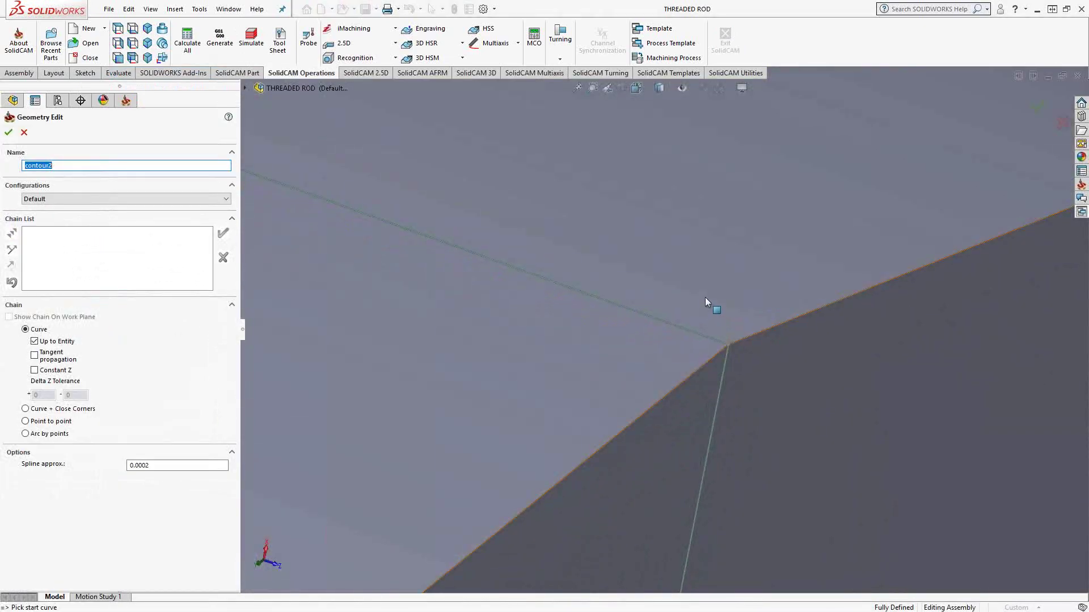
pyautogui.click(691, 332)
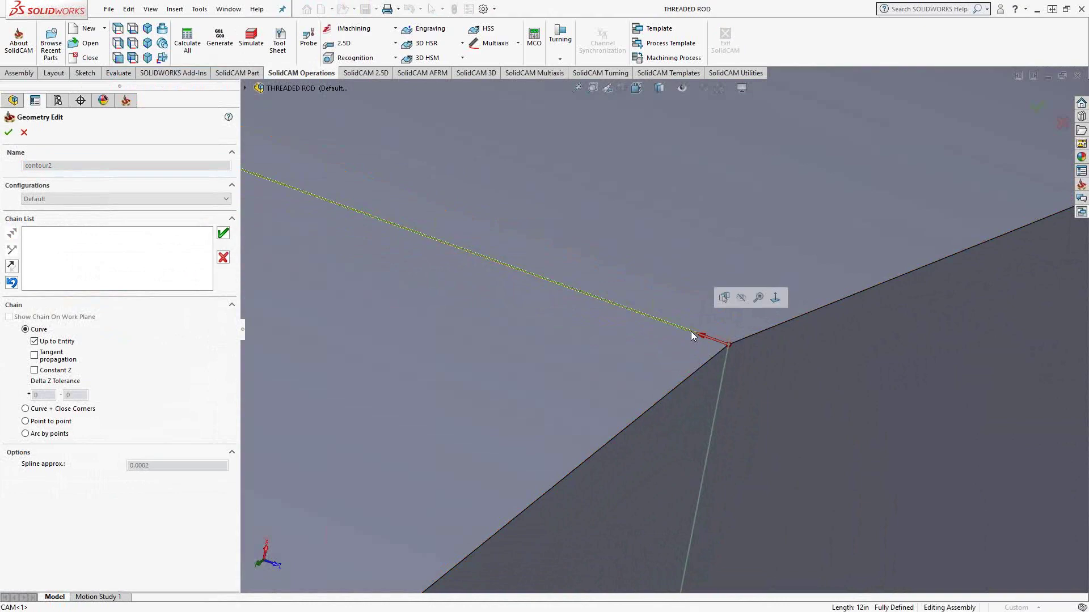
pyautogui.scroll(12, 674, 368)
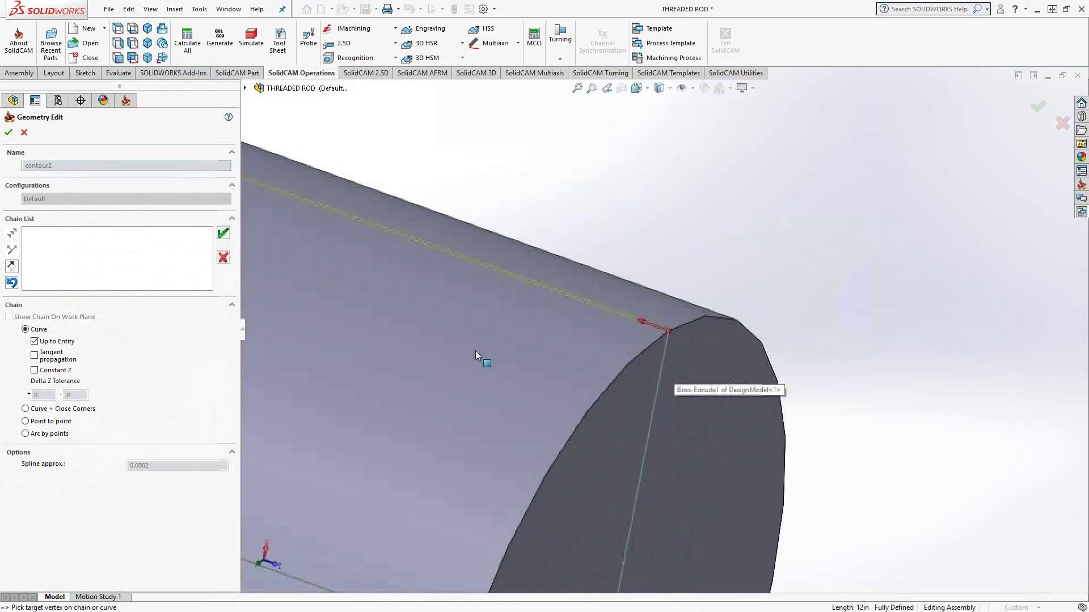
pyautogui.scroll(-5, 549, 304)
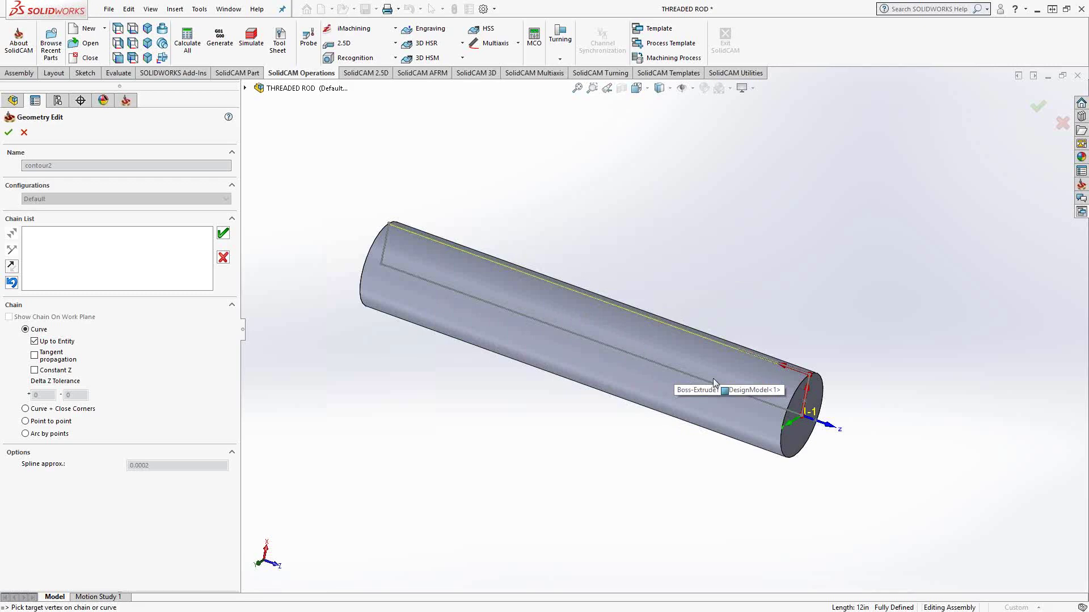
pyautogui.click(224, 234)
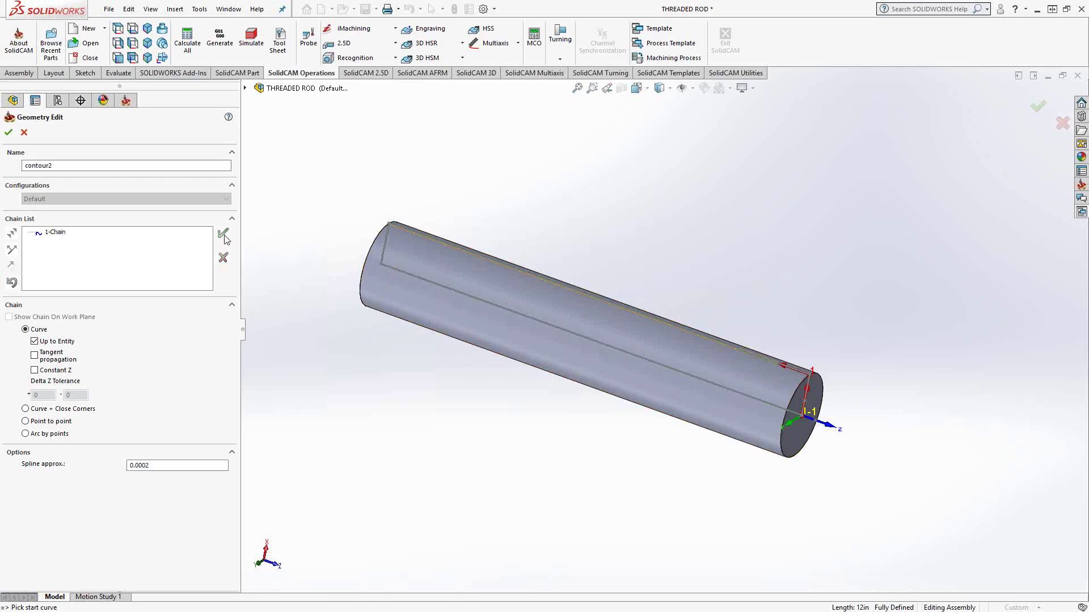
pyautogui.click(8, 132)
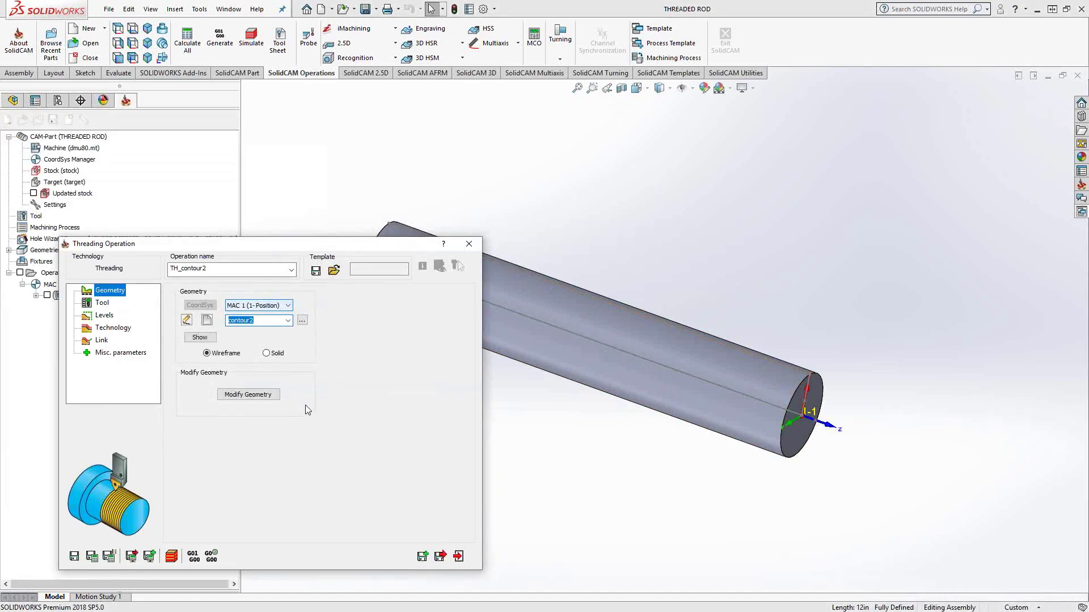
# - Set the contour2 chain's End Extension Distance to -10 and apply it
pyautogui.click(249, 399)
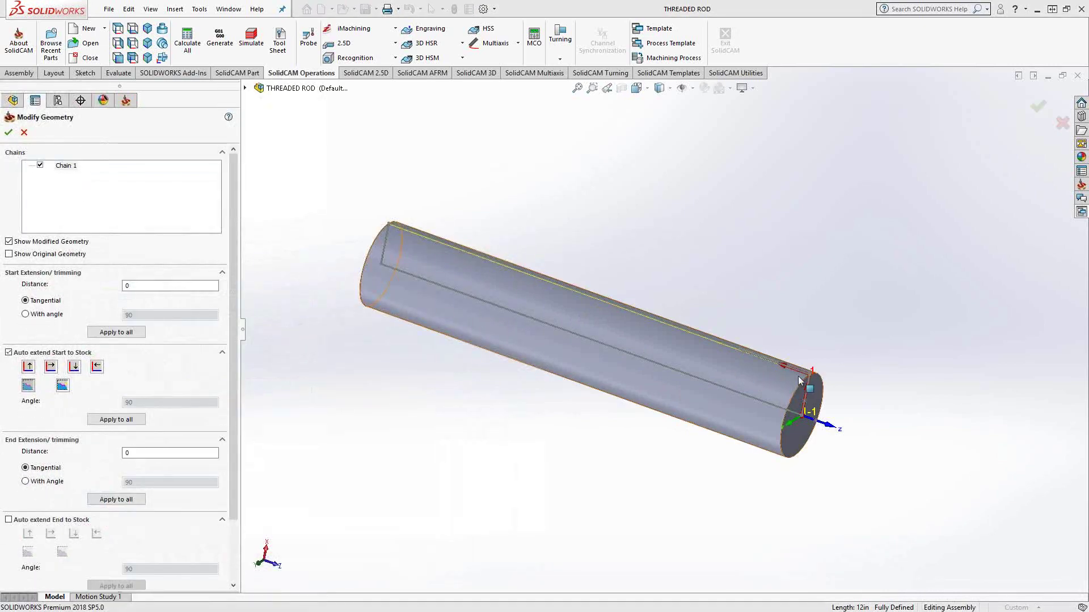
pyautogui.scroll(-5, 744, 348)
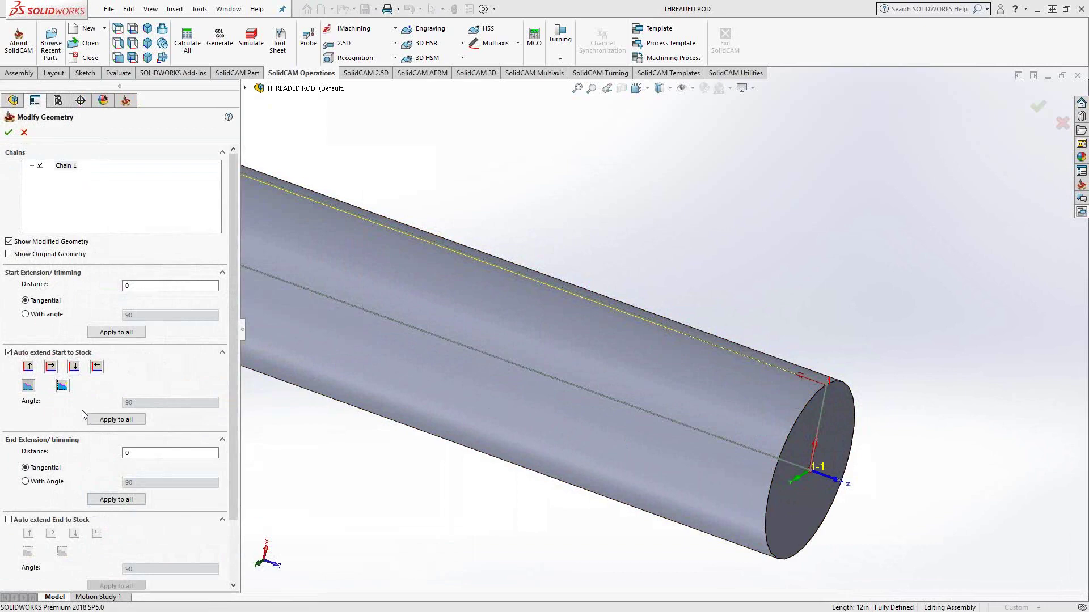
pyautogui.click(129, 453)
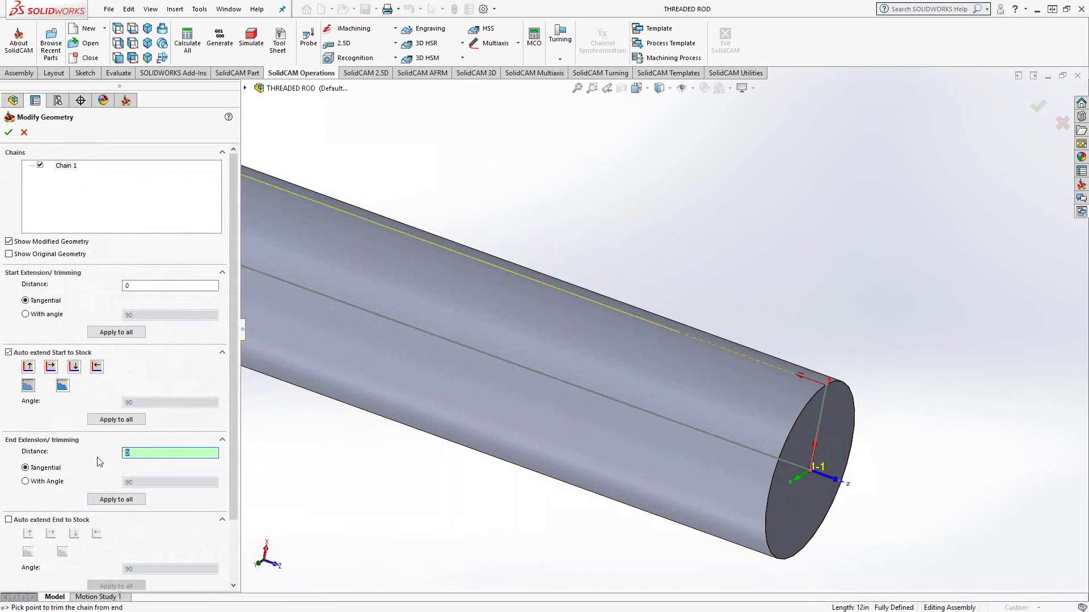
pyautogui.write('-10')
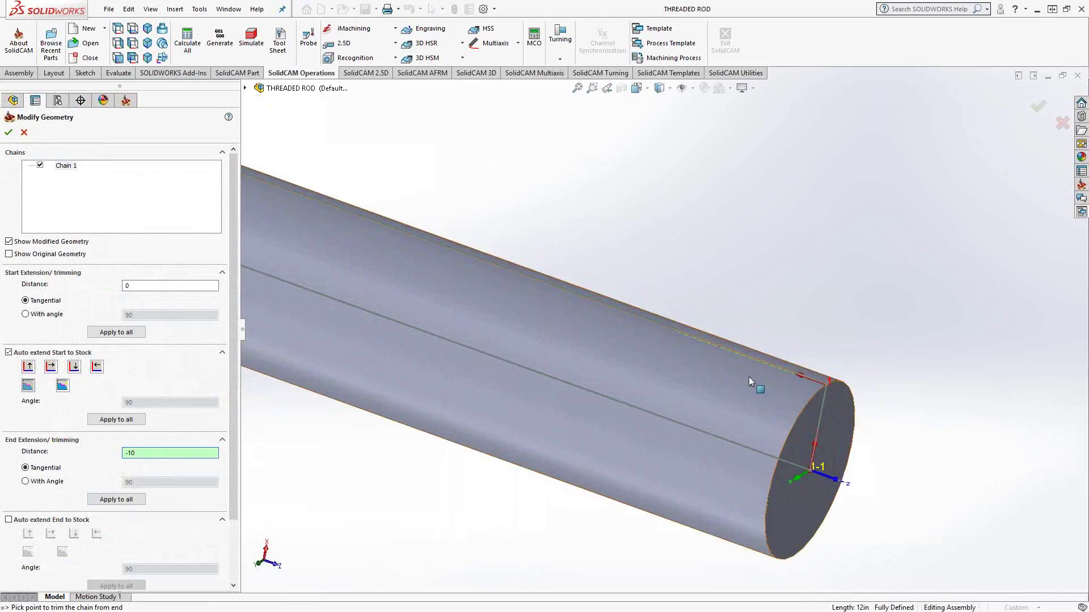
pyautogui.click(9, 132)
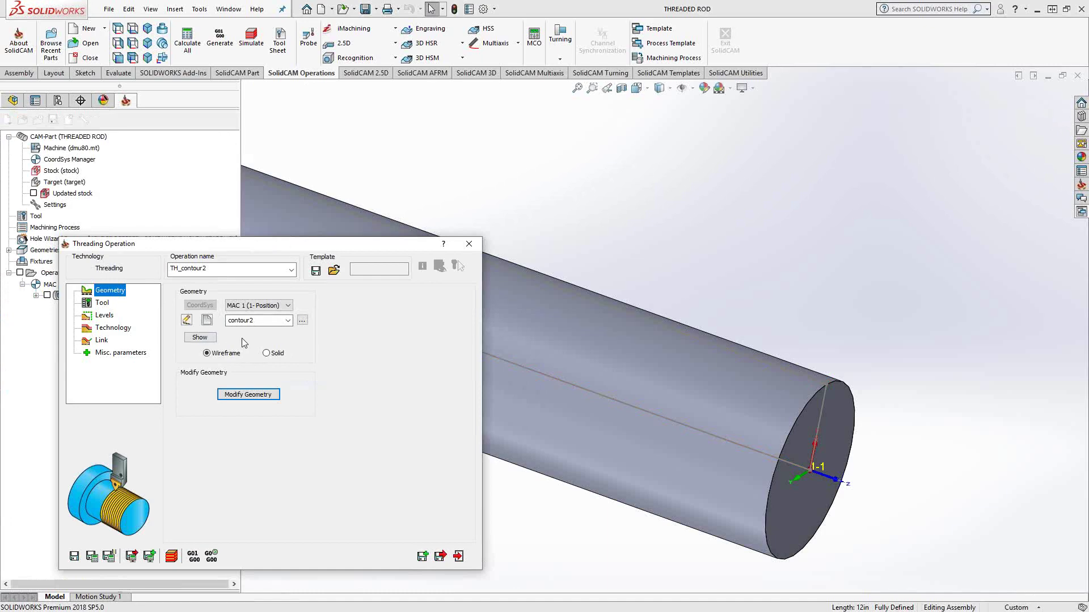
# - Add a new external threading tool with a rectangular insert and UN thread type
pyautogui.click(102, 303)
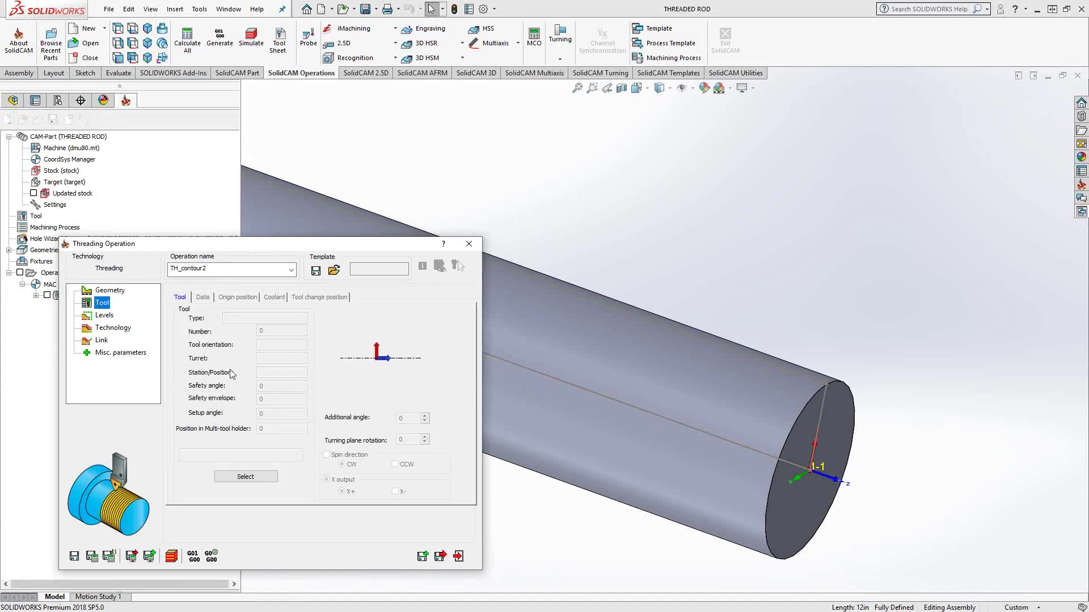
pyautogui.click(253, 476)
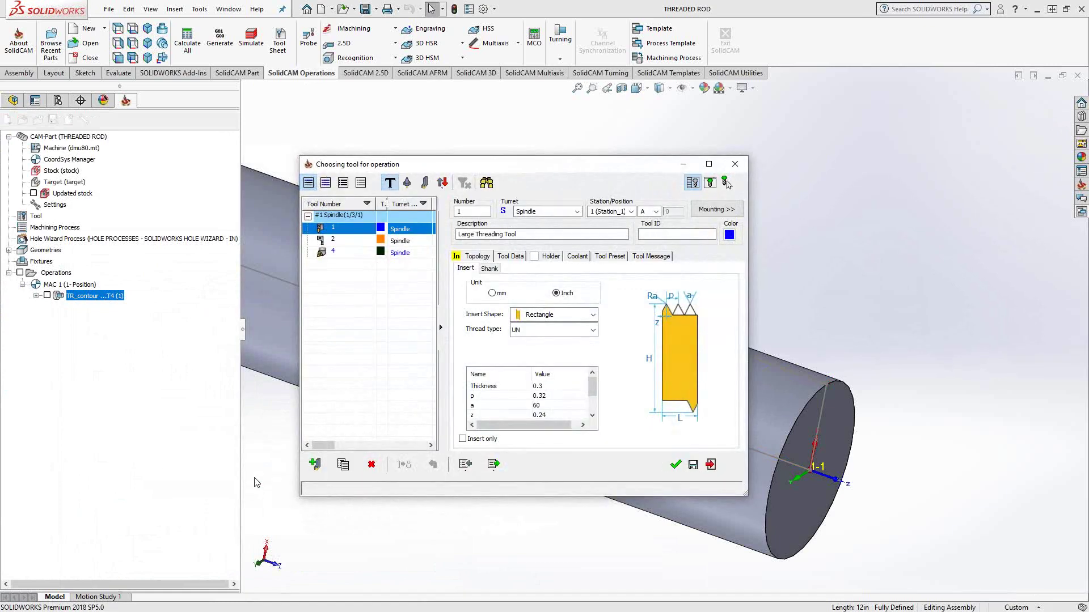
pyautogui.click(315, 464)
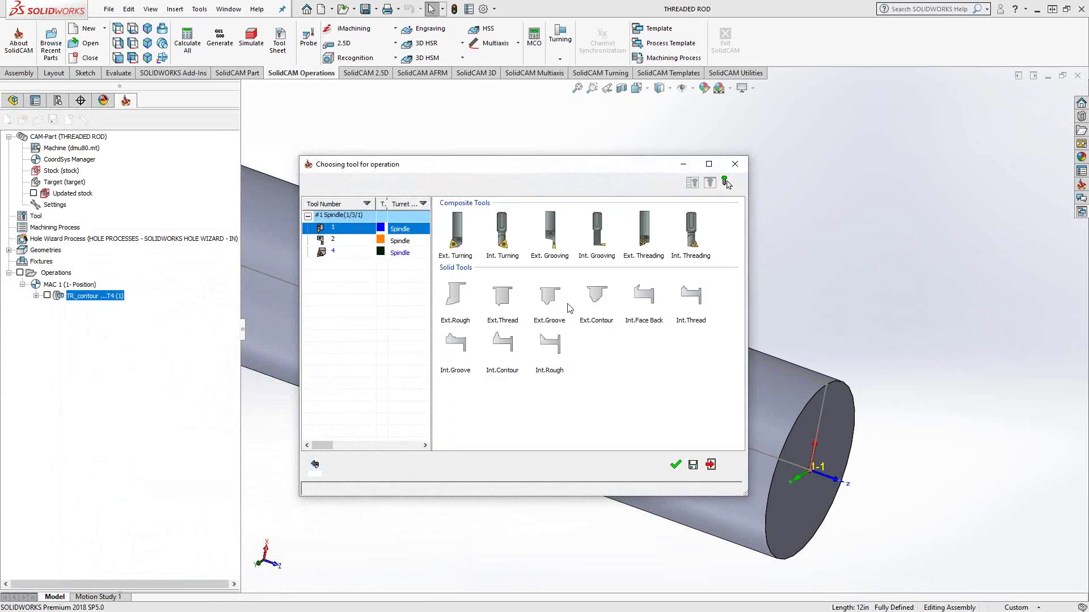
pyautogui.click(642, 241)
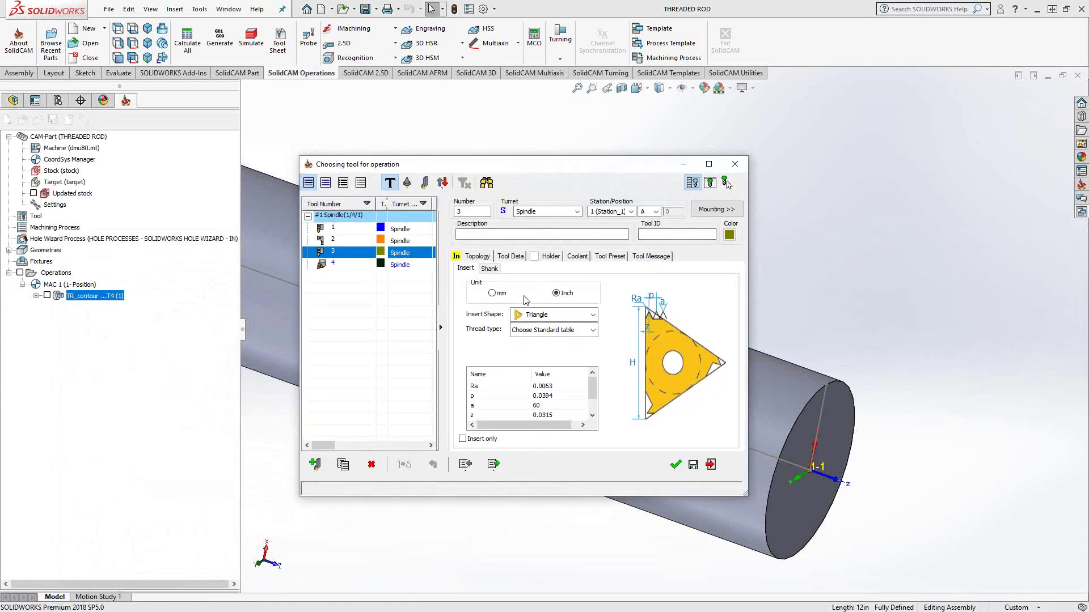
pyautogui.click(593, 316)
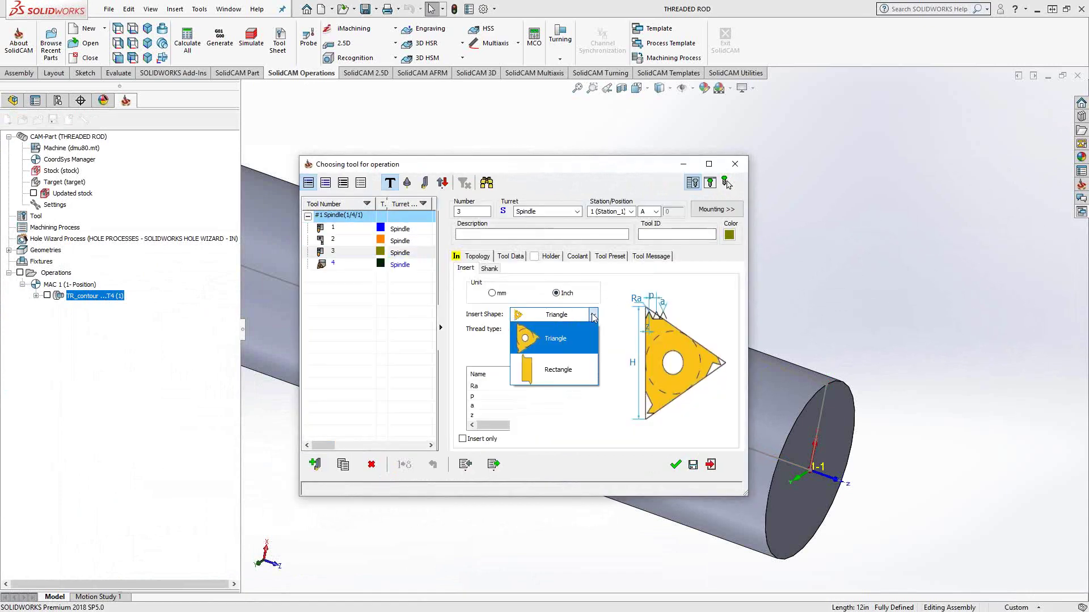
pyautogui.click(558, 370)
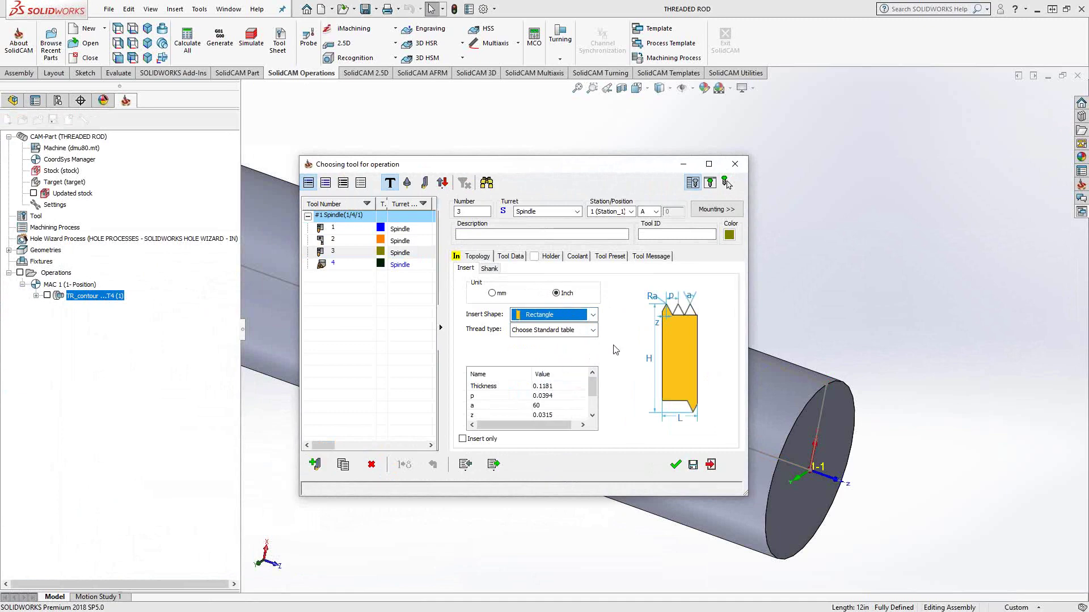
pyautogui.moveTo(591, 389)
pyautogui.mouseDown()
pyautogui.moveTo(593, 407)
pyautogui.moveTo(592, 388)
pyautogui.mouseUp()
pyautogui.click(592, 330)
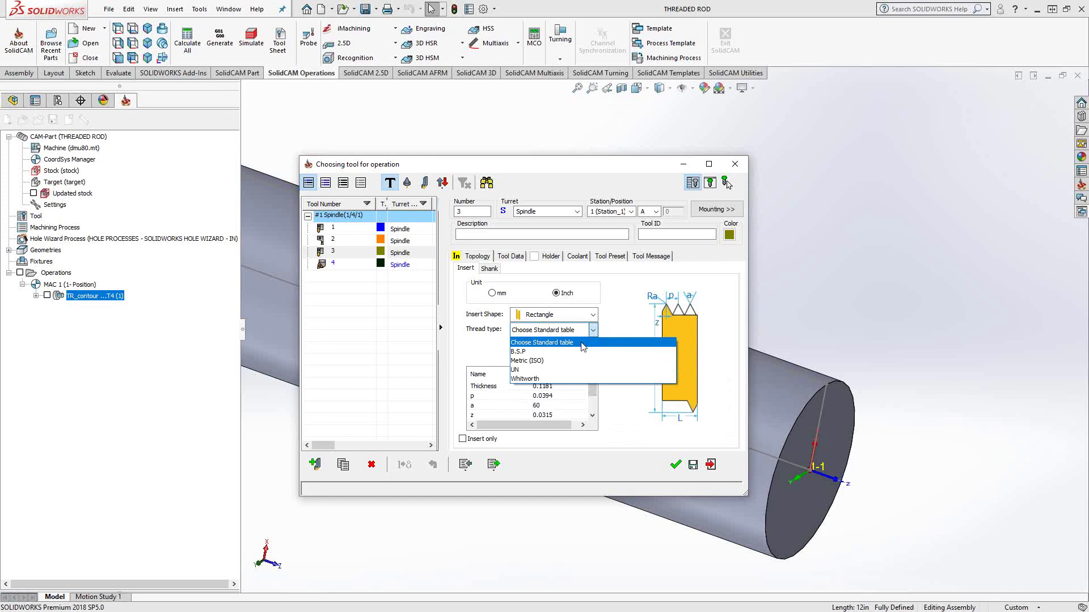
pyautogui.click(519, 369)
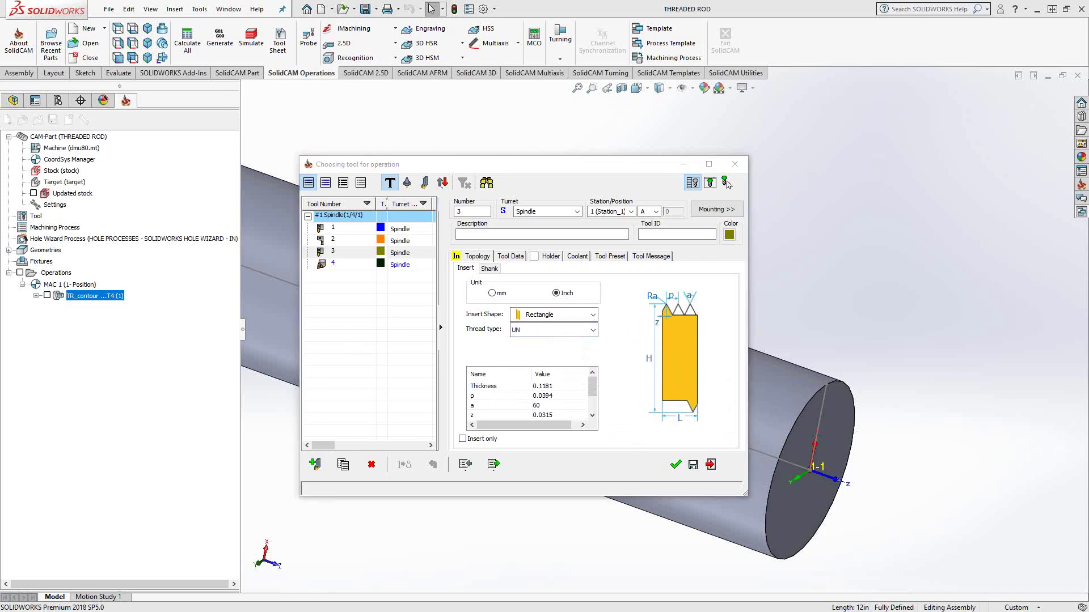
# - Close the thread size table and assign tool 1, the Large Threading Tool
pyautogui.moveTo(907, 194); pyautogui.dragTo(348, 194)
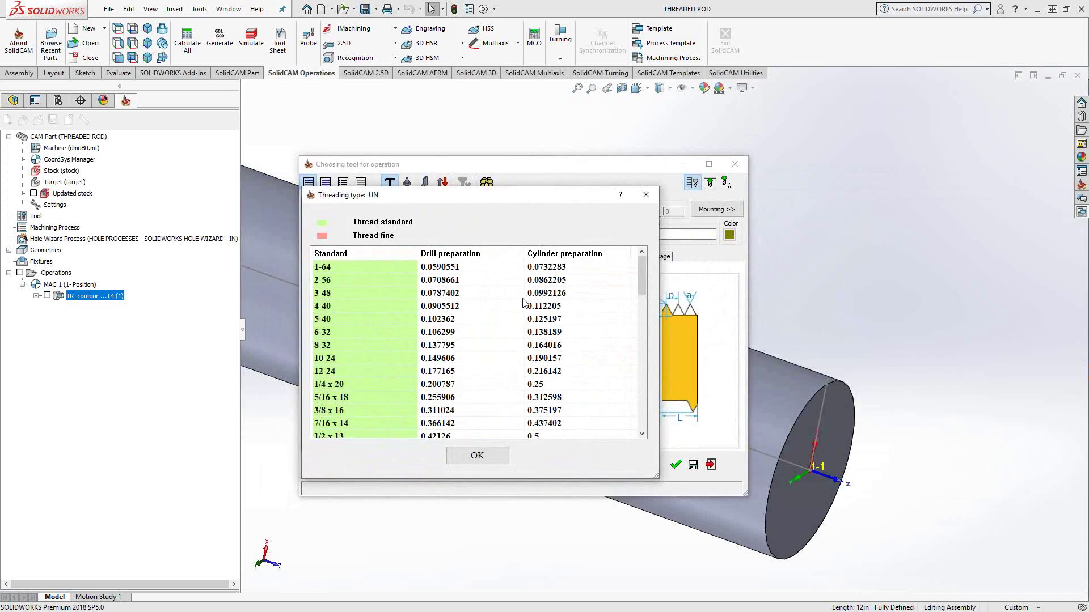
pyautogui.scroll(-5, 396, 305)
pyautogui.scroll(-5, 397, 307)
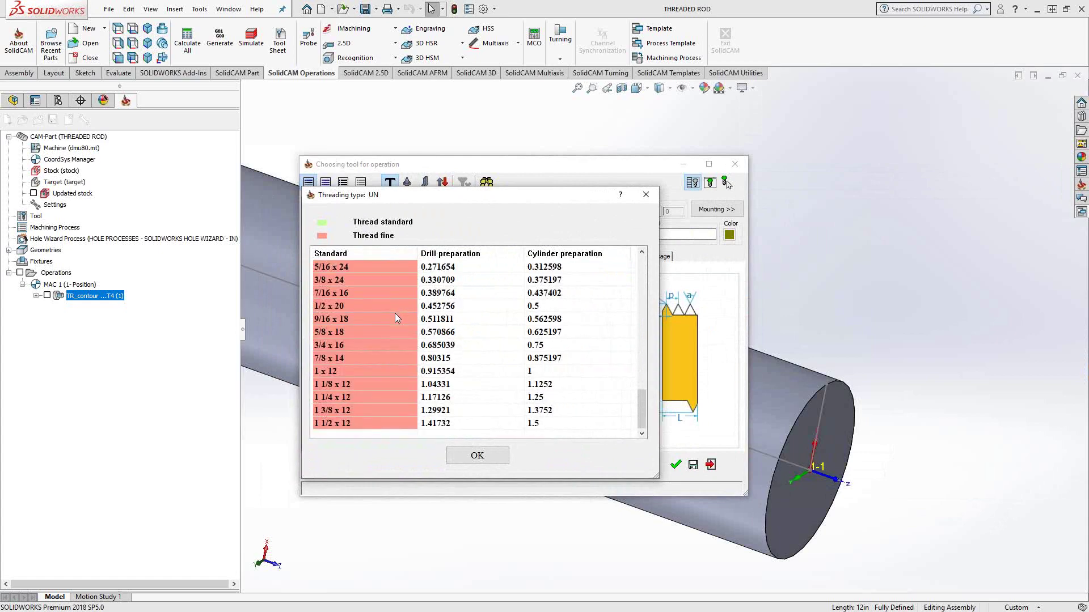
pyautogui.scroll(10, 395, 318)
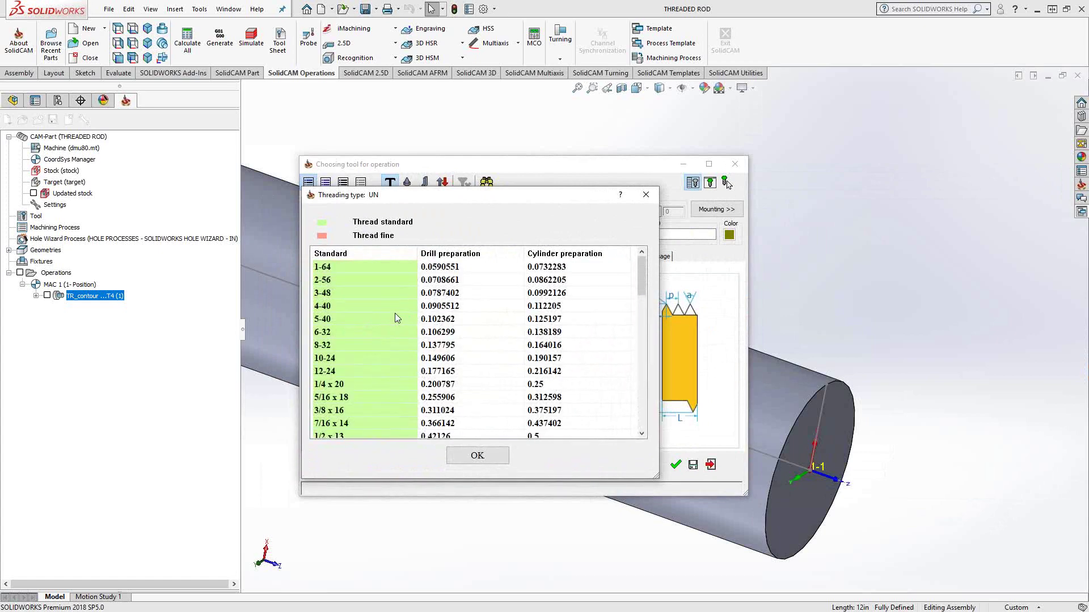
pyautogui.scroll(-5, 395, 313)
pyautogui.scroll(-1, 394, 313)
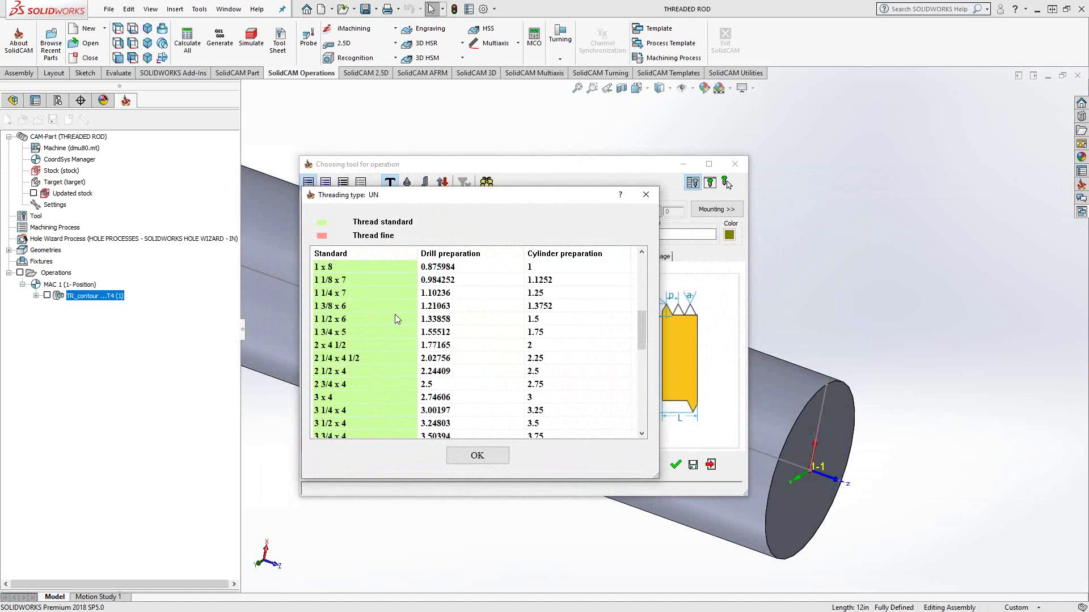
pyautogui.click(477, 456)
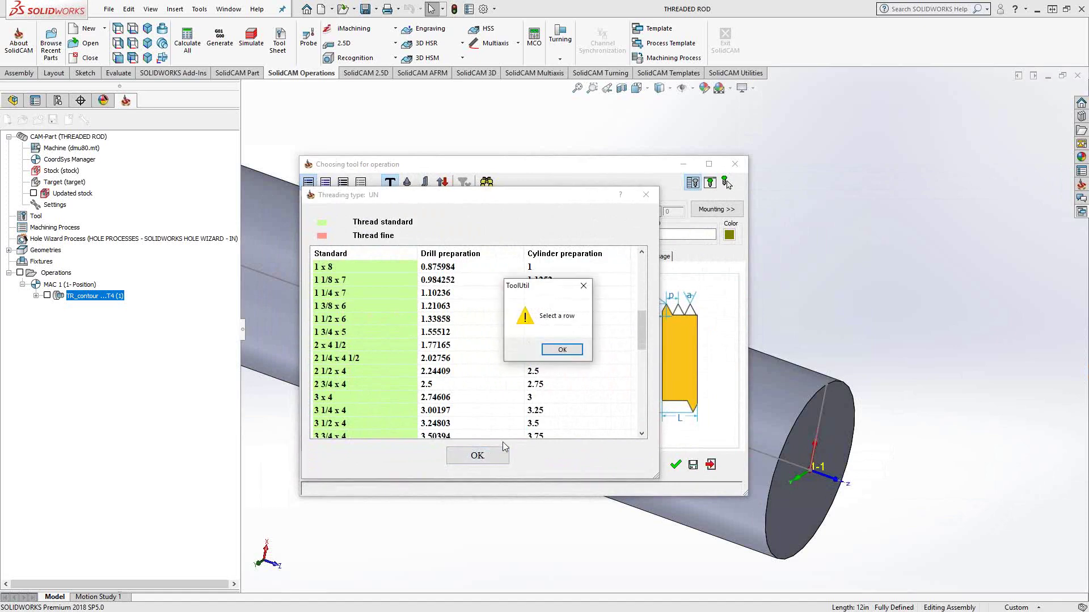
pyautogui.click(562, 350)
pyautogui.click(359, 398)
pyautogui.click(455, 455)
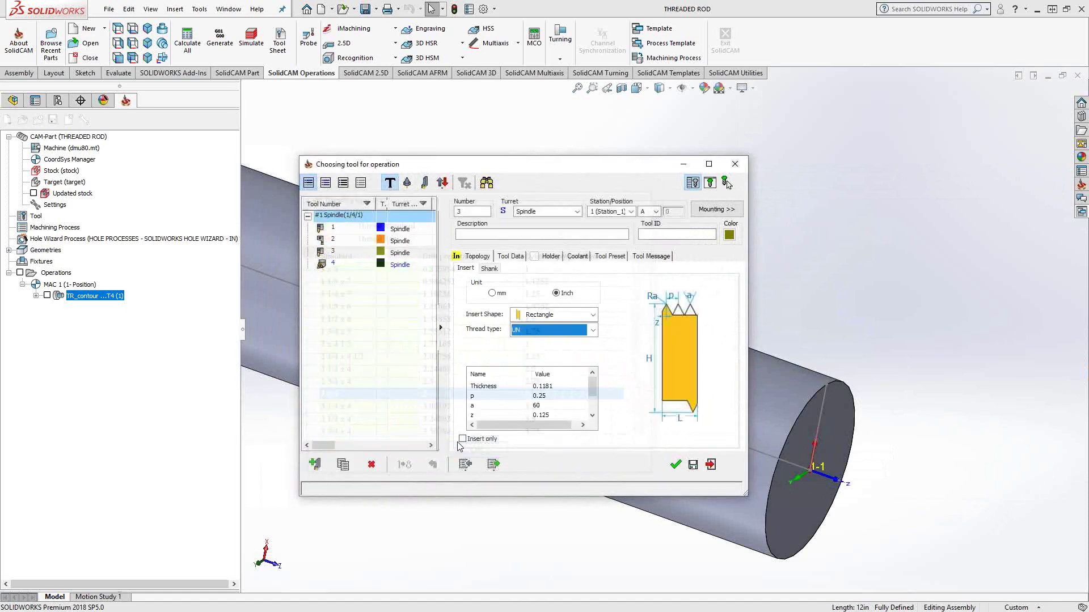
pyautogui.click(335, 229)
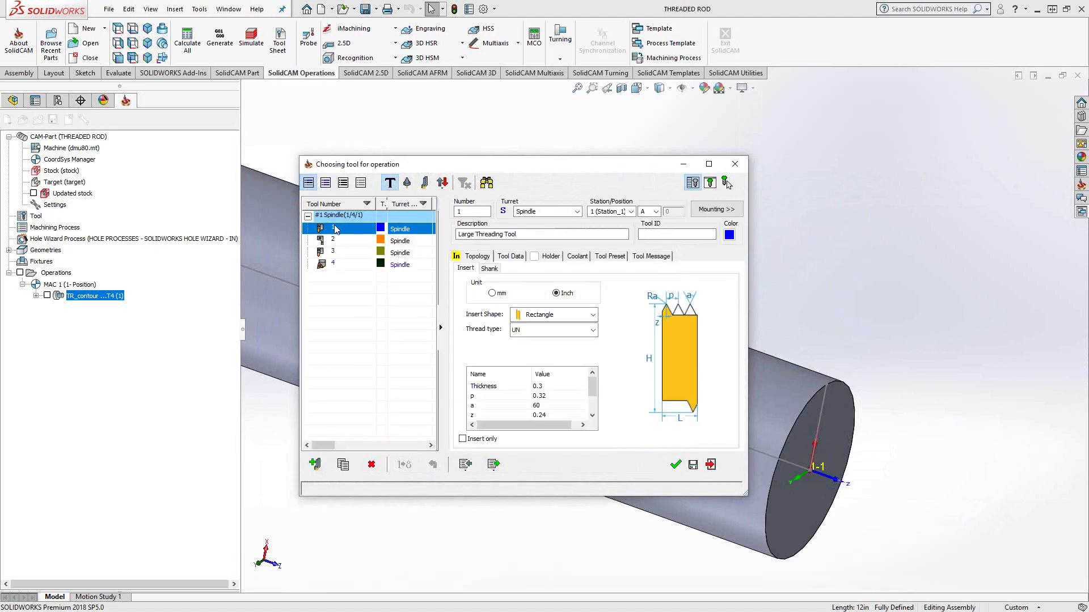
pyautogui.click(675, 465)
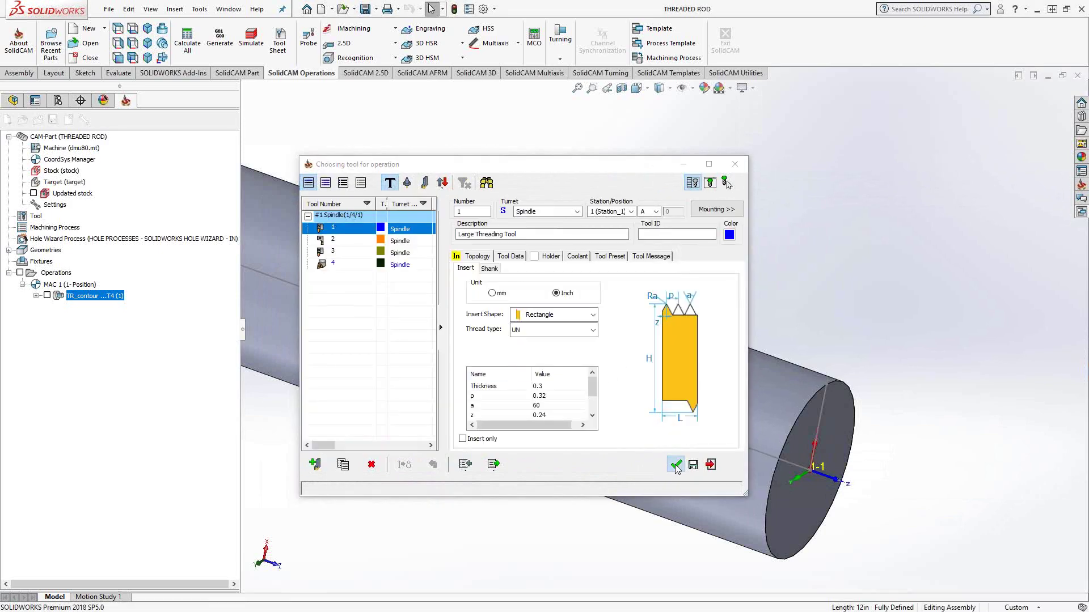
# - Set a vertical tool angle, review the Levels safety distance, and go to Technology
pyautogui.click(402, 319)
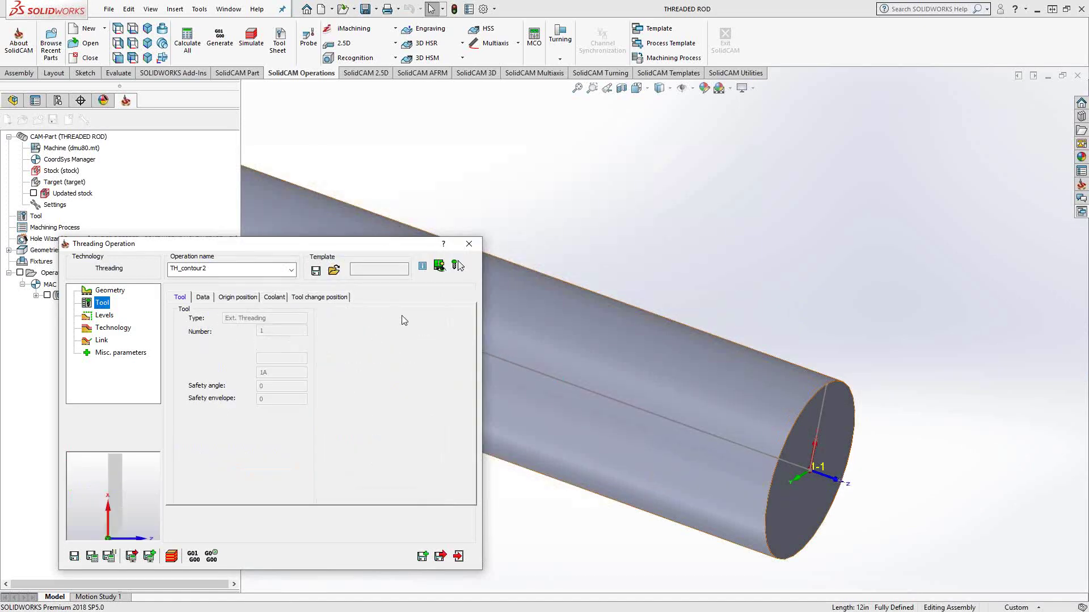
pyautogui.click(108, 317)
pyautogui.moveTo(295, 317)
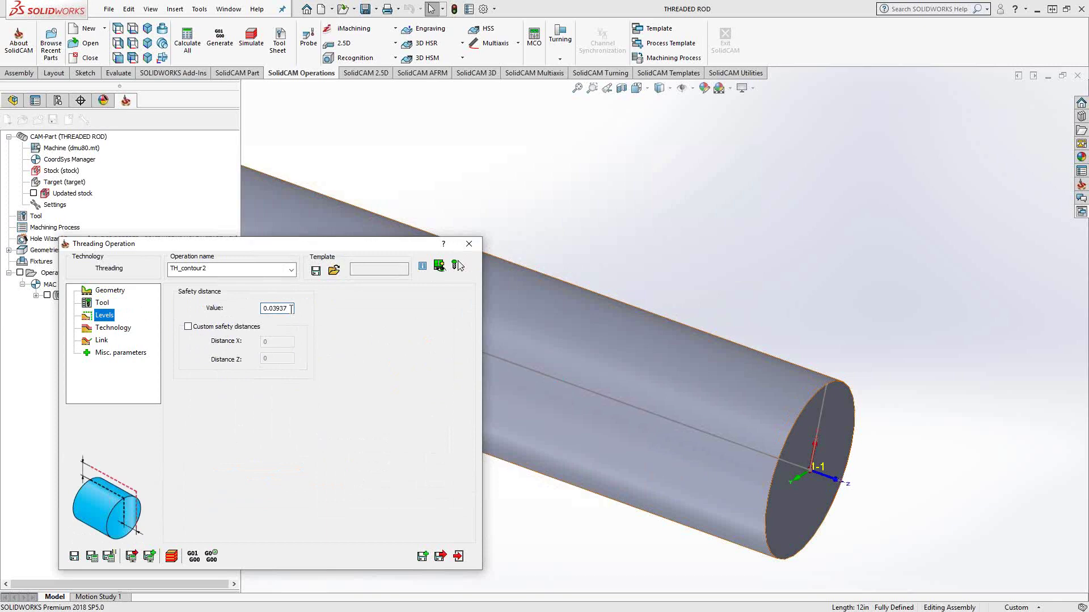
pyautogui.click(123, 332)
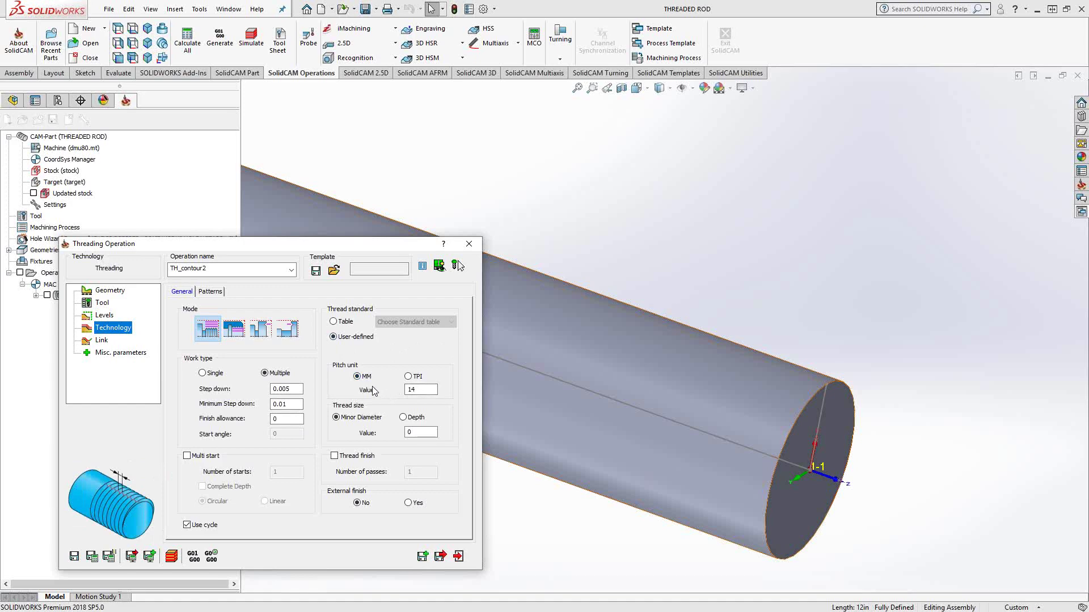
pyautogui.press('Tab')
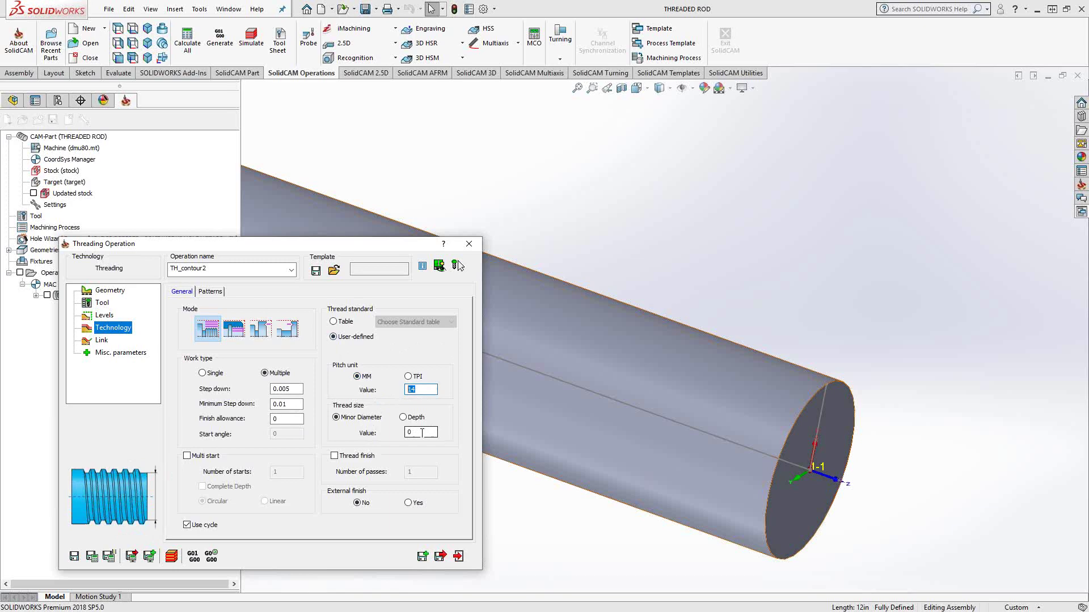
# - Take the thread from the UN table, size 2 1/4 x 4 1/2 (4.5 TPI)
pyautogui.click(344, 325)
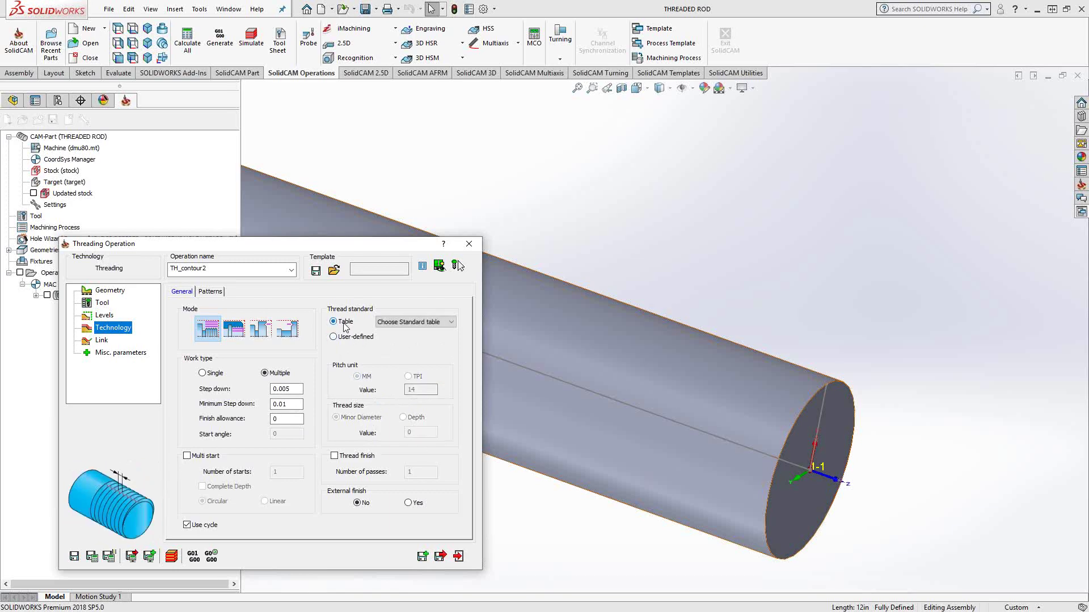
pyautogui.click(450, 327)
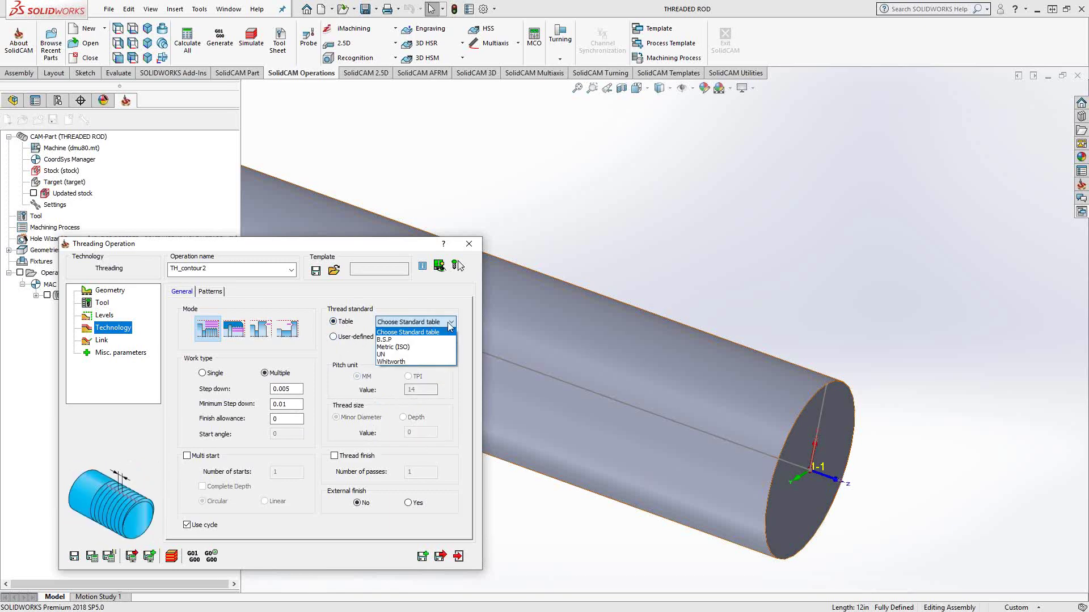
pyautogui.click(400, 355)
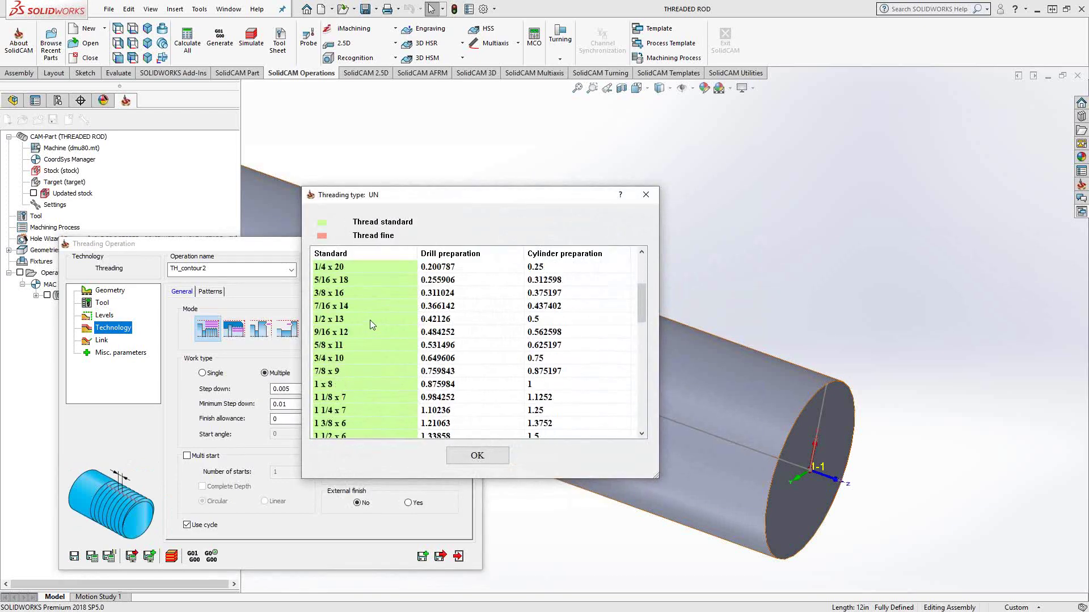
pyautogui.scroll(-5, 369, 320)
pyautogui.scroll(1, 369, 320)
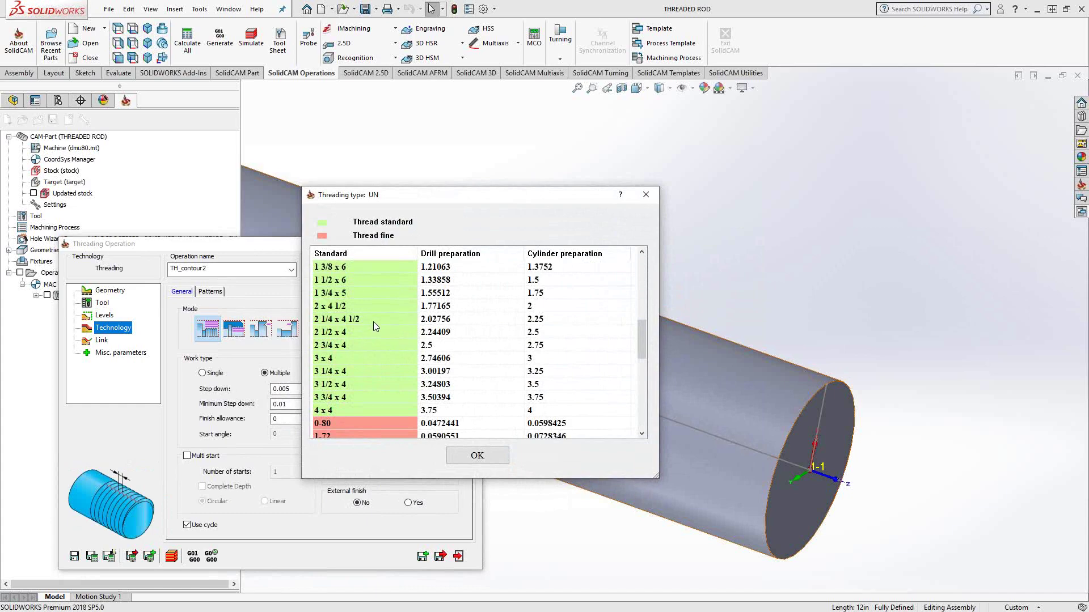
pyautogui.scroll(-8, 369, 326)
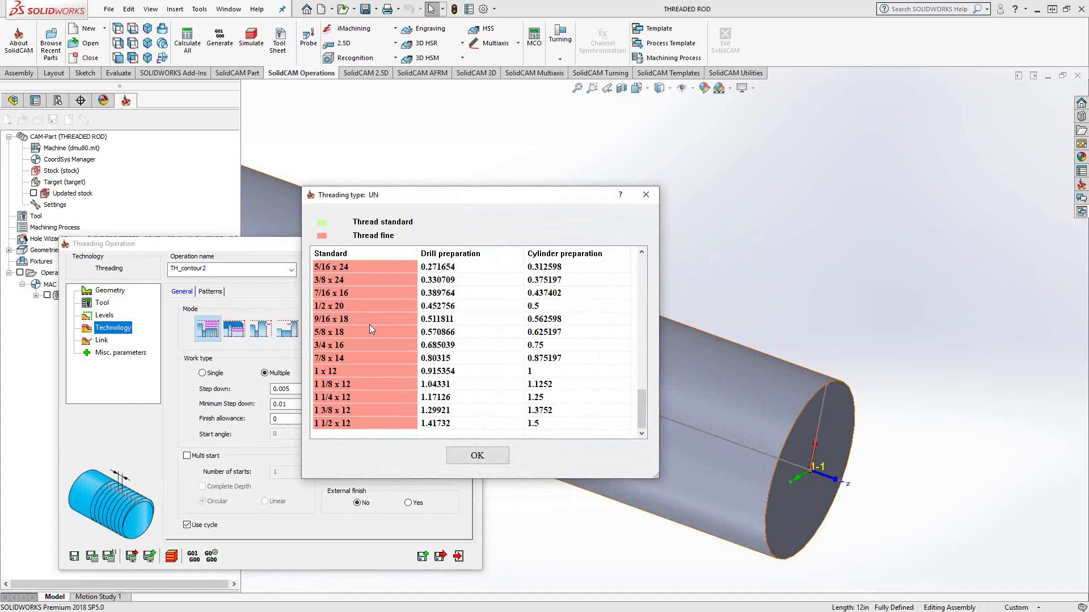
pyautogui.scroll(1, 369, 327)
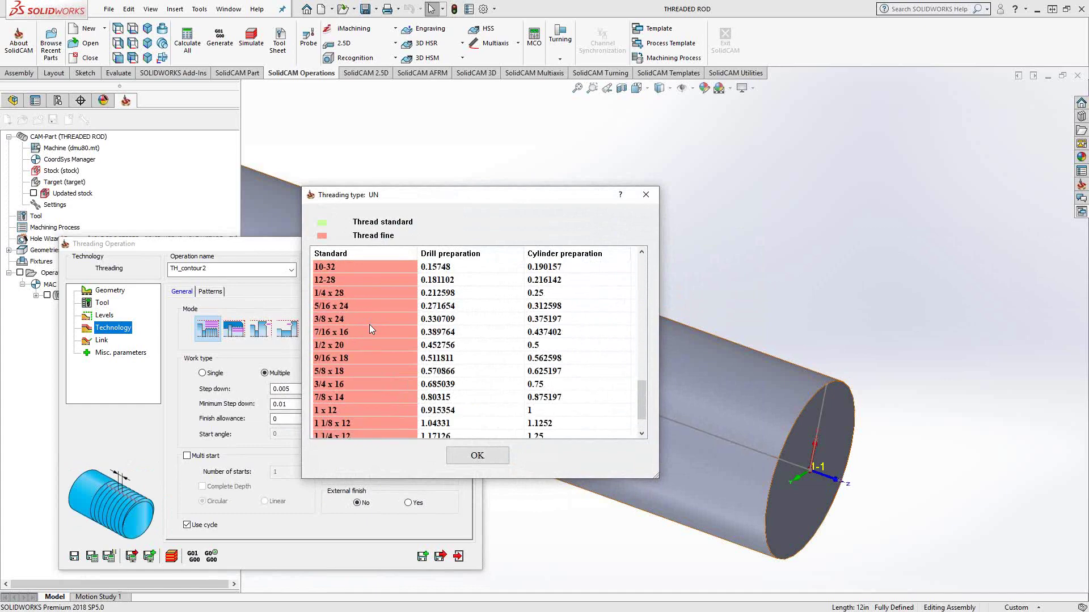
pyautogui.scroll(-1, 370, 329)
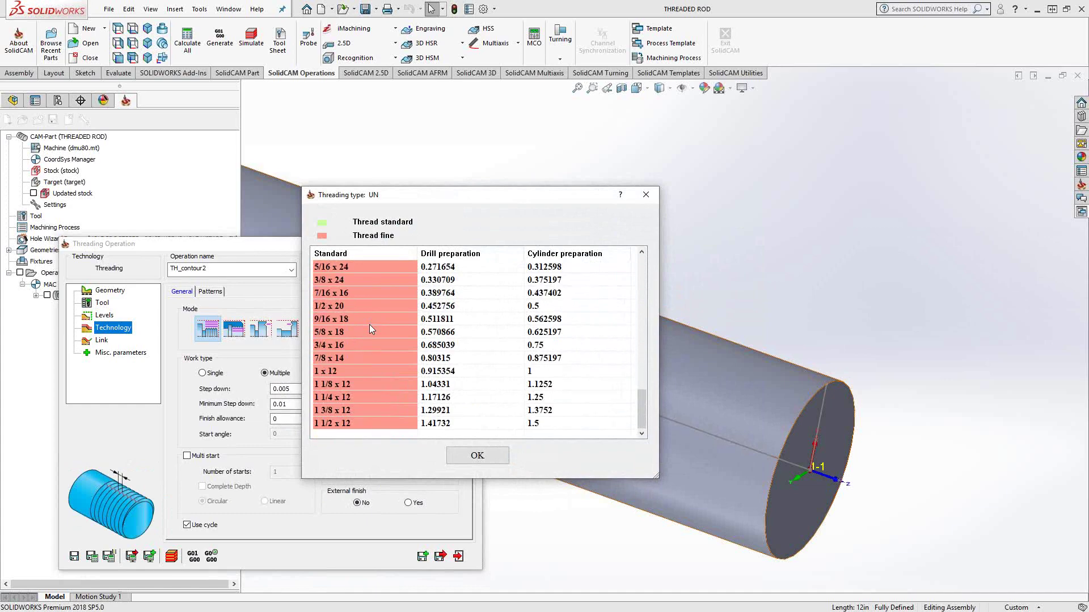
pyautogui.scroll(9, 370, 329)
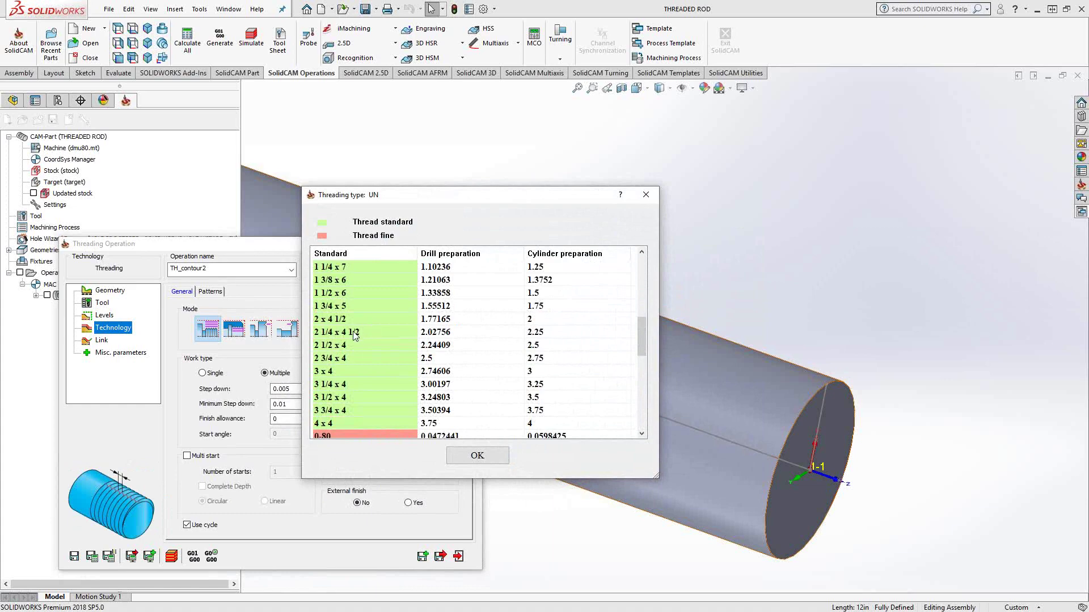
pyautogui.click(348, 333)
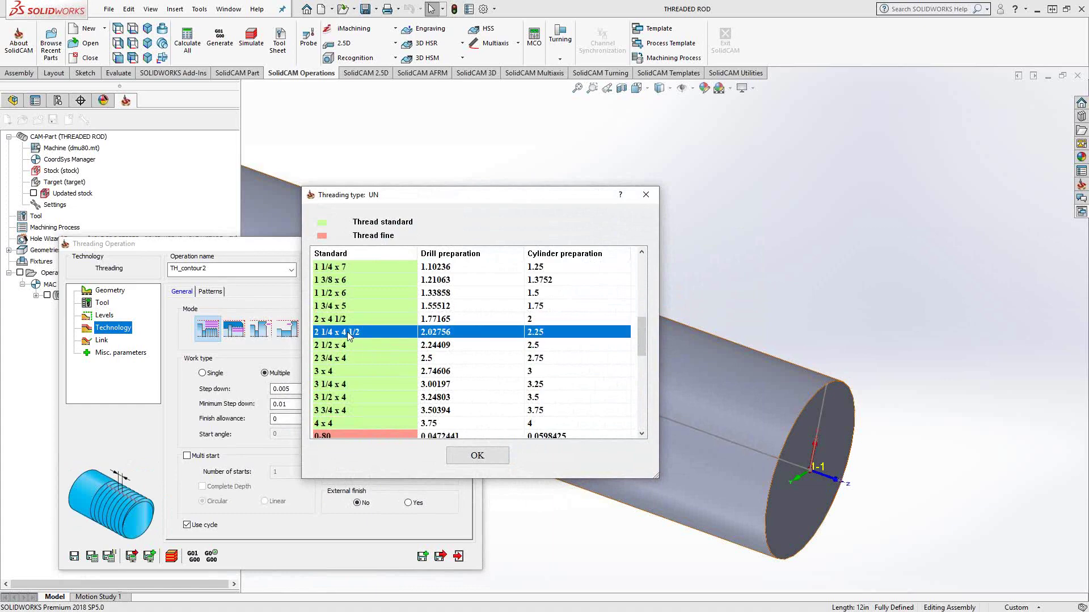
pyautogui.click(477, 456)
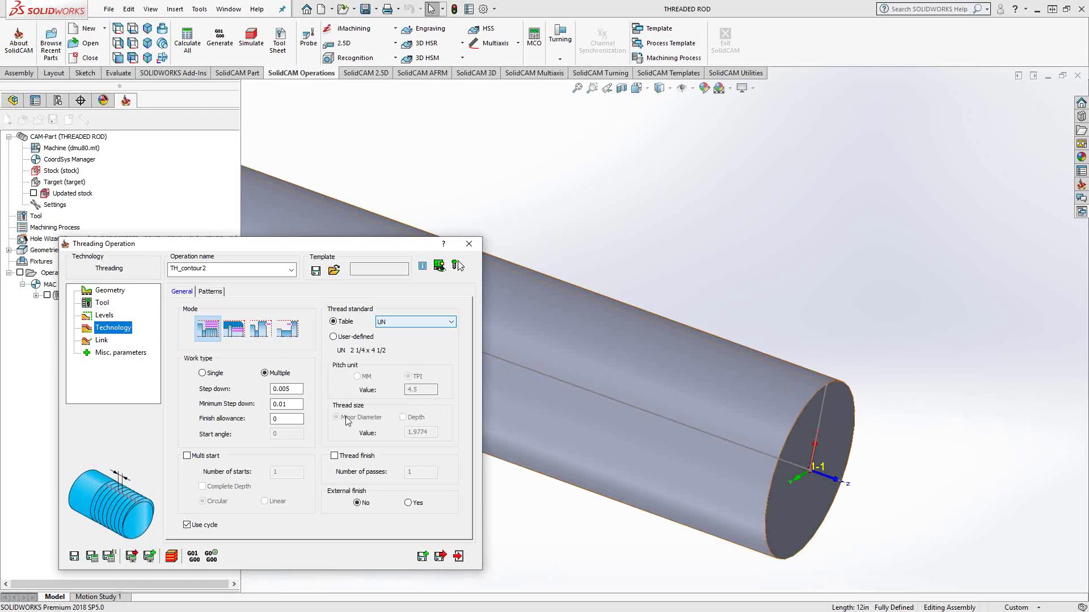
# - Review the Link settings and thread Patterns, then save and calculate TH_contour2
pyautogui.click(101, 342)
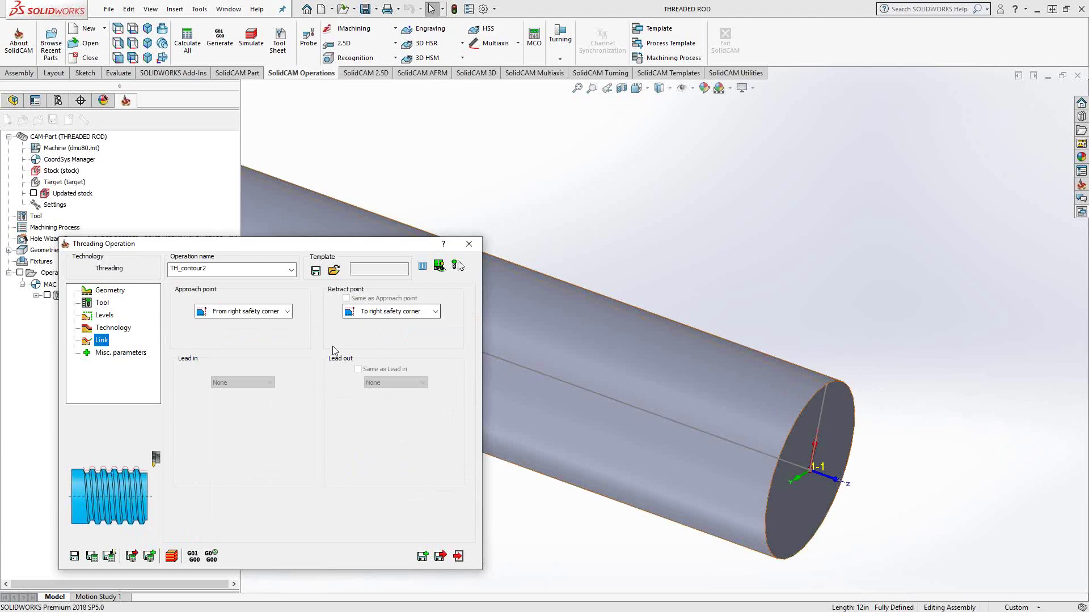
pyautogui.click(112, 329)
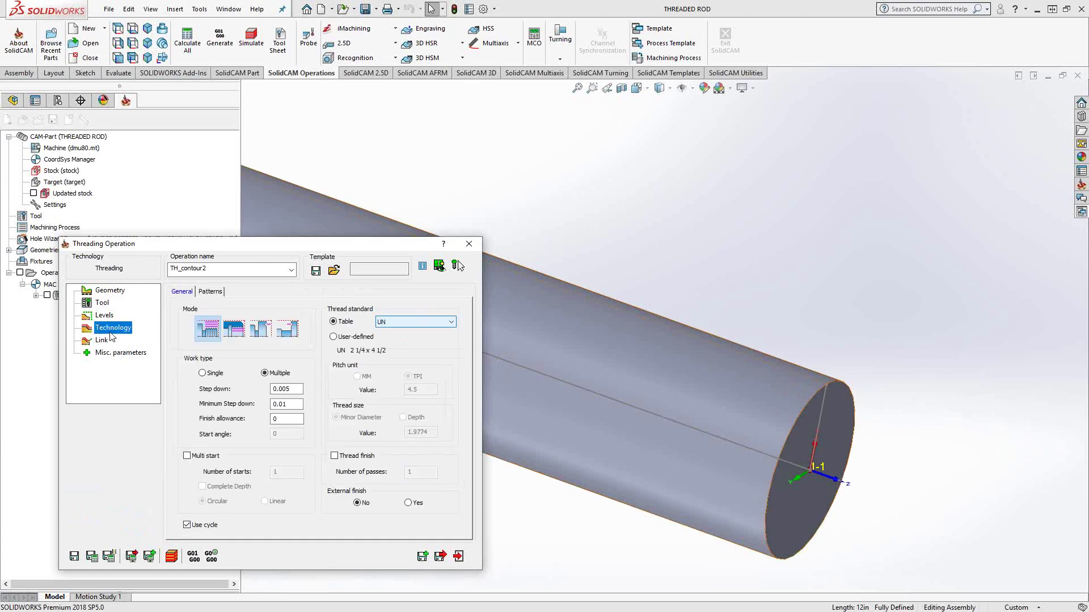
pyautogui.click(210, 292)
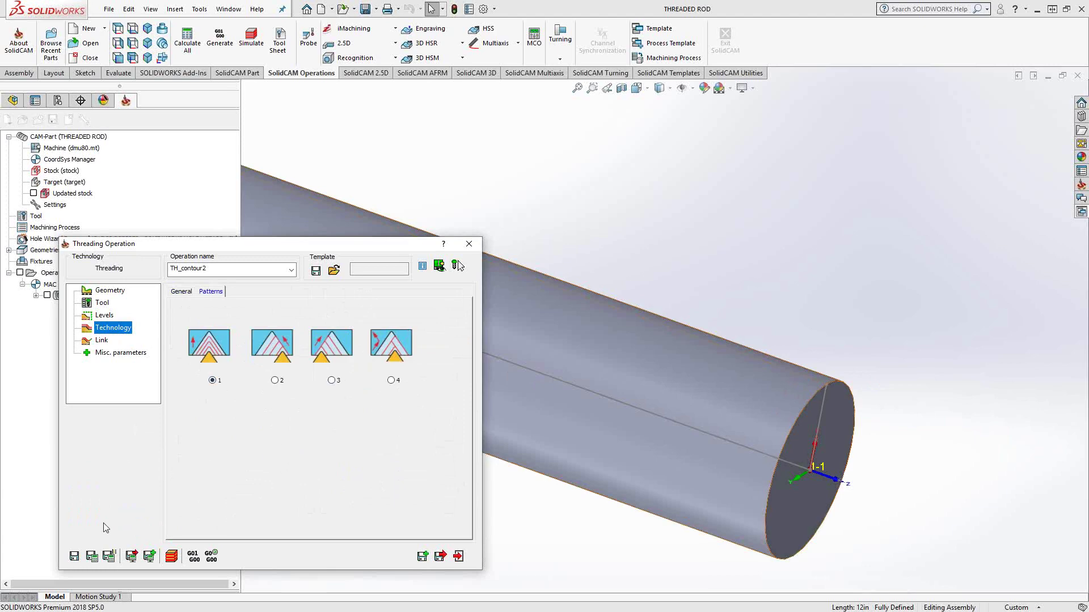
pyautogui.click(92, 556)
# - Exit the operation and inspect the threading toolpath in Wireframe, then return to Shaded with Edges
pyautogui.click(458, 556)
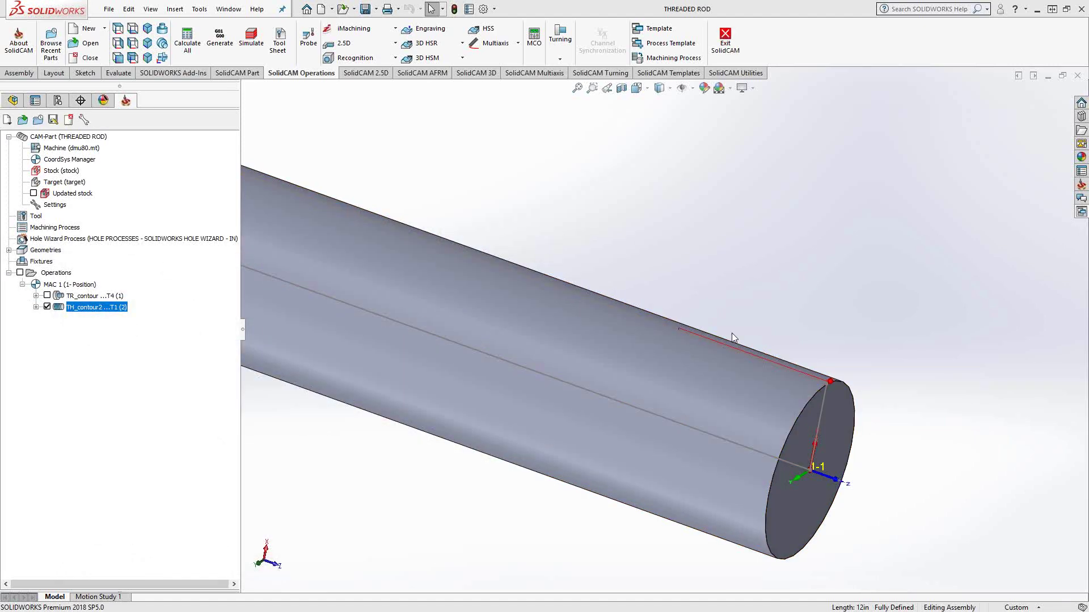
pyautogui.scroll(-5, 824, 383)
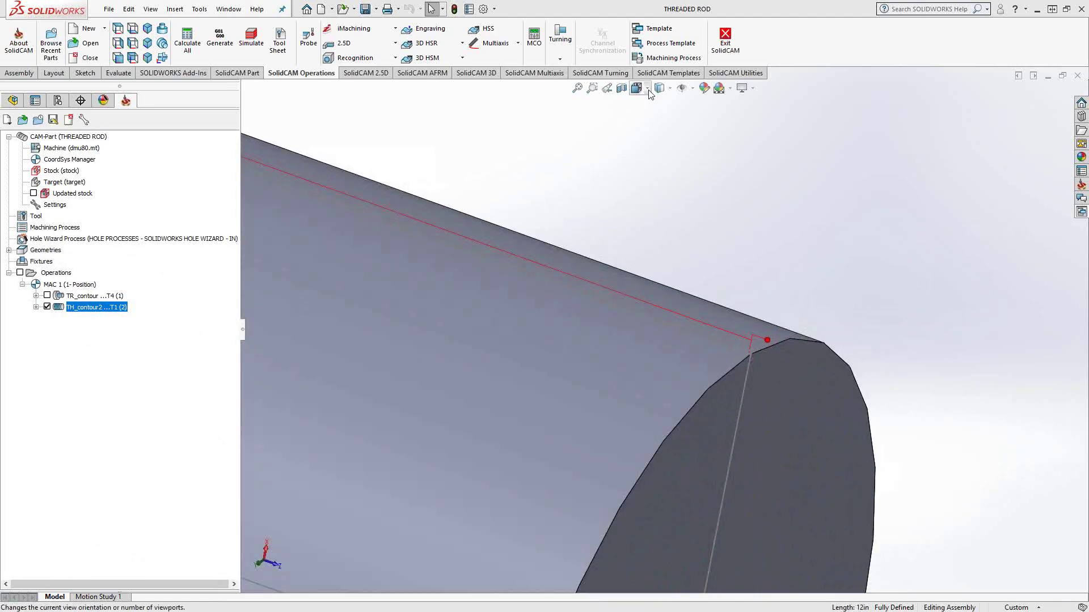
pyautogui.click(670, 89)
pyautogui.click(662, 168)
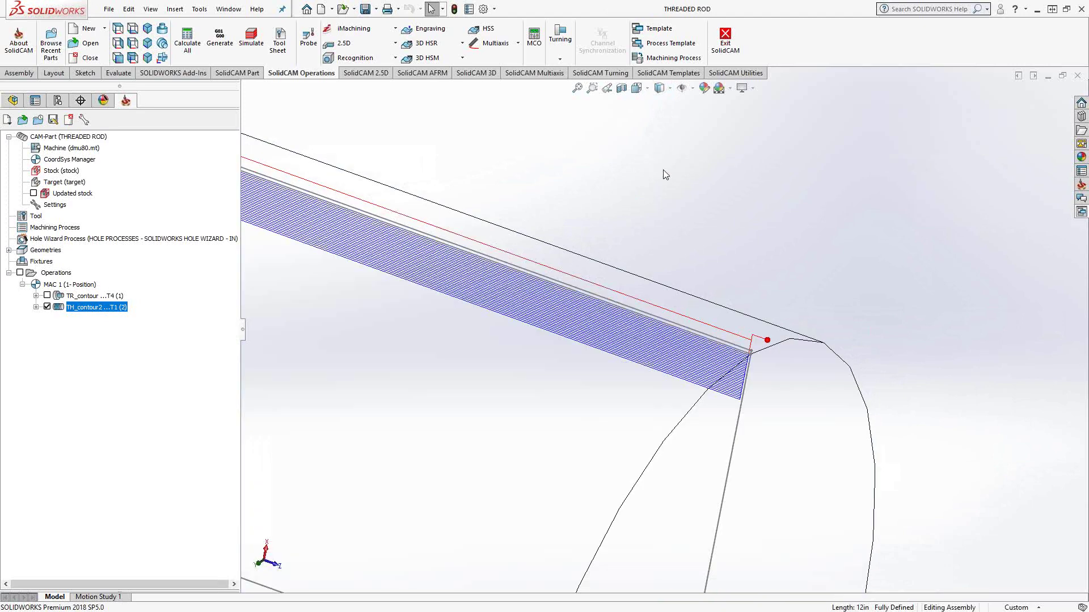
pyautogui.scroll(2, 644, 301)
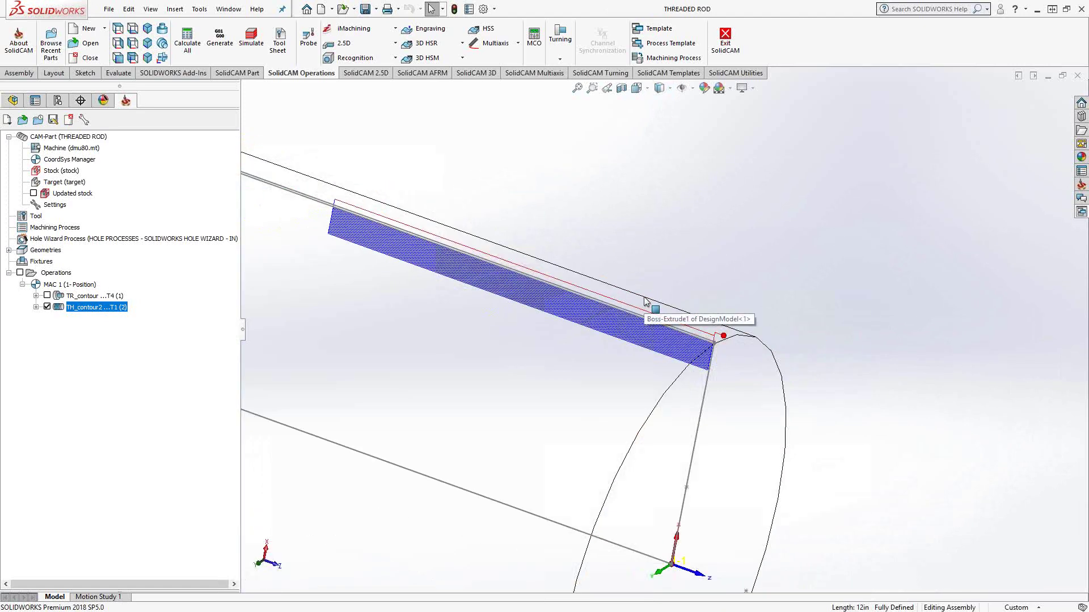
pyautogui.scroll(-2, 647, 306)
pyautogui.click(670, 88)
pyautogui.click(662, 104)
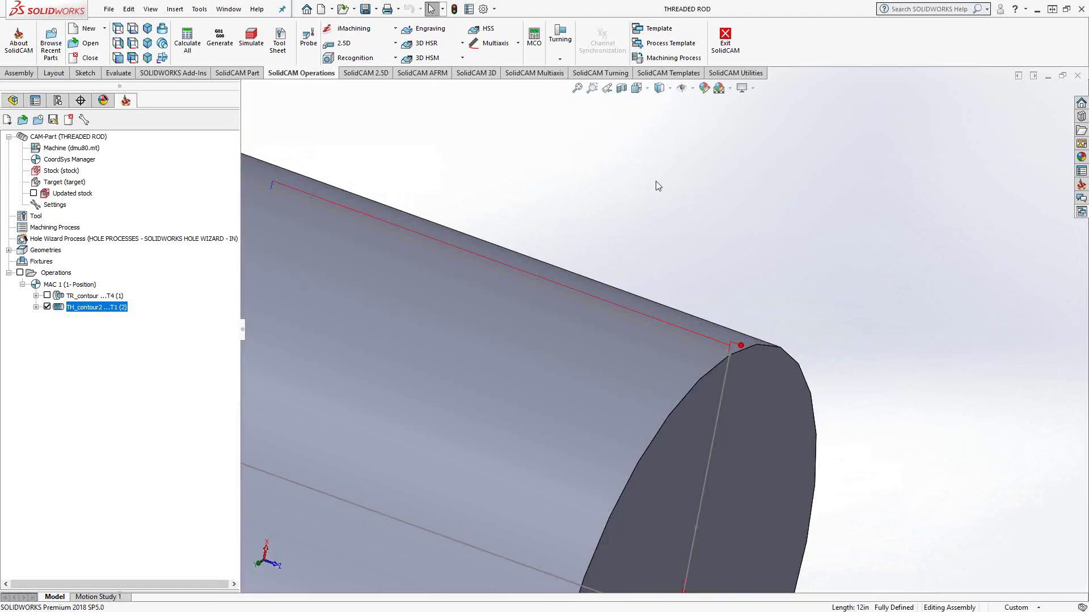
# - Run a Turning-mode simulation of TH_contour2 through the thread cut, then exit it
pyautogui.rightClick(84, 307)
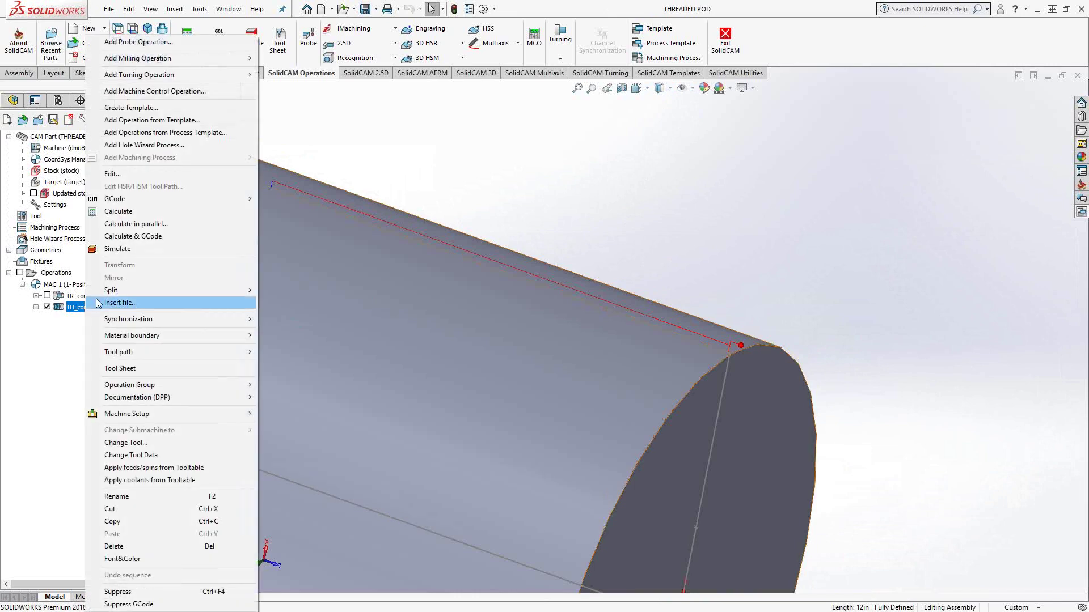
pyautogui.click(119, 249)
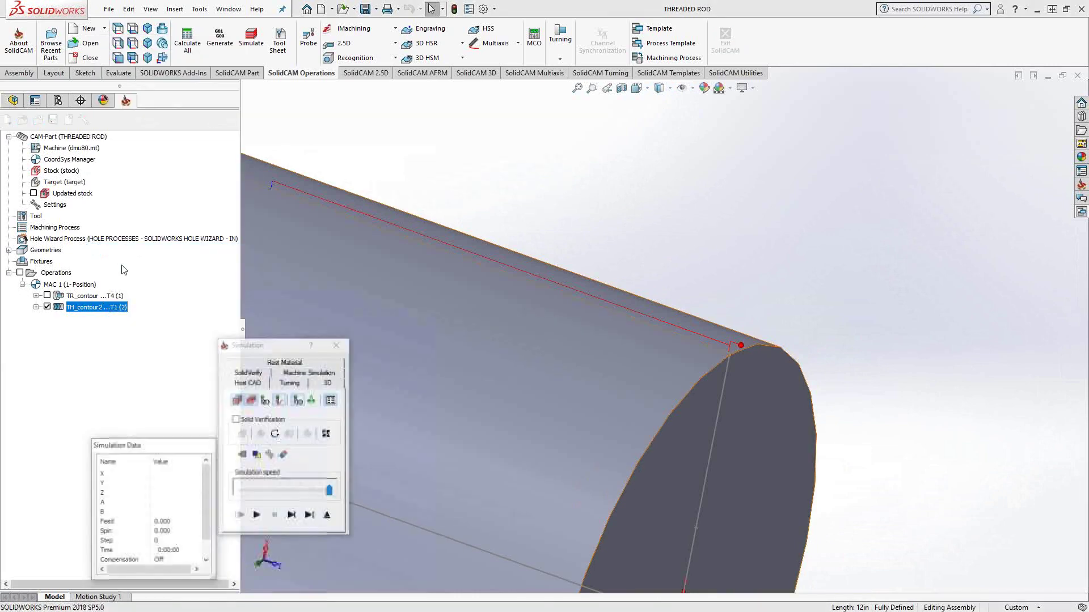
pyautogui.click(290, 384)
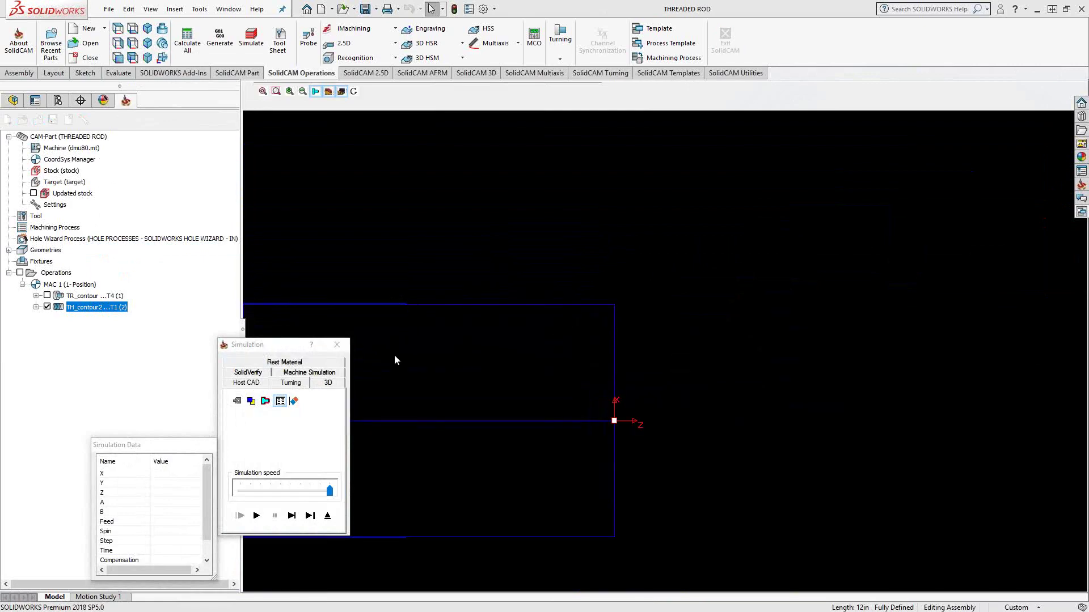
pyautogui.click(257, 516)
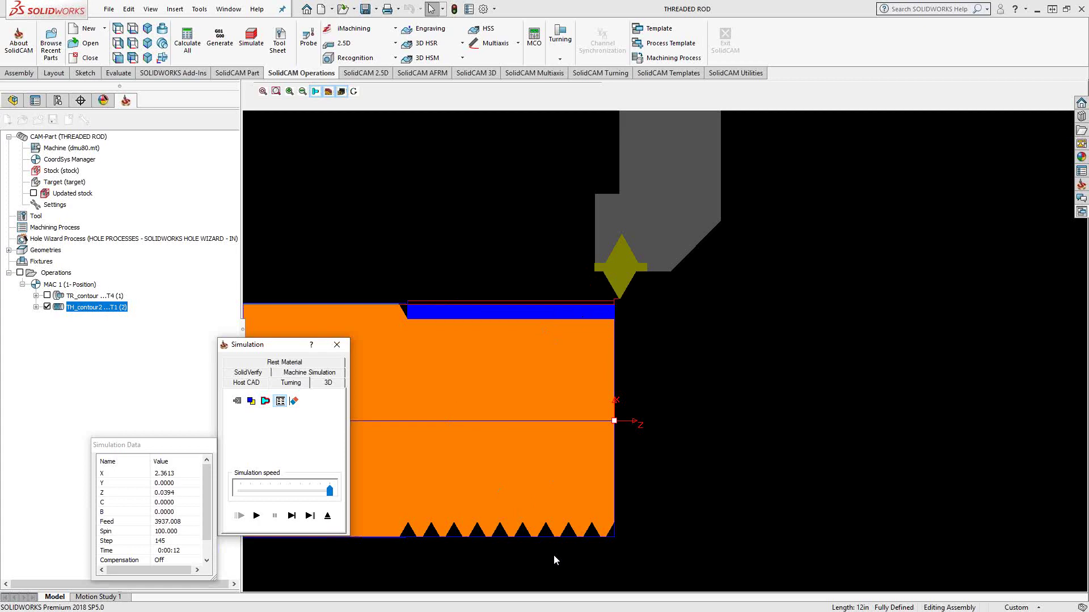
pyautogui.click(328, 516)
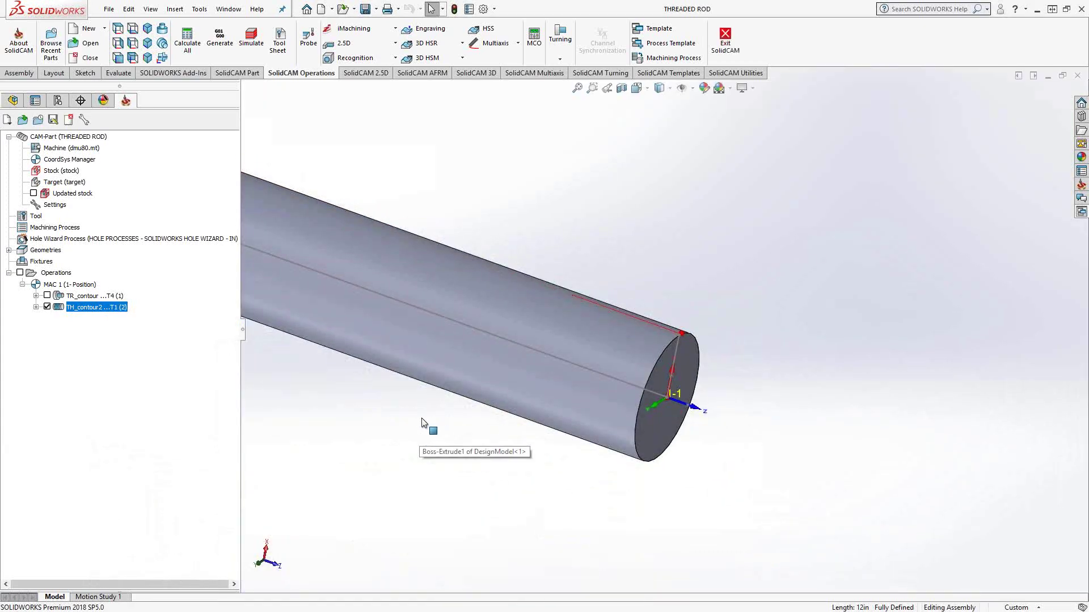